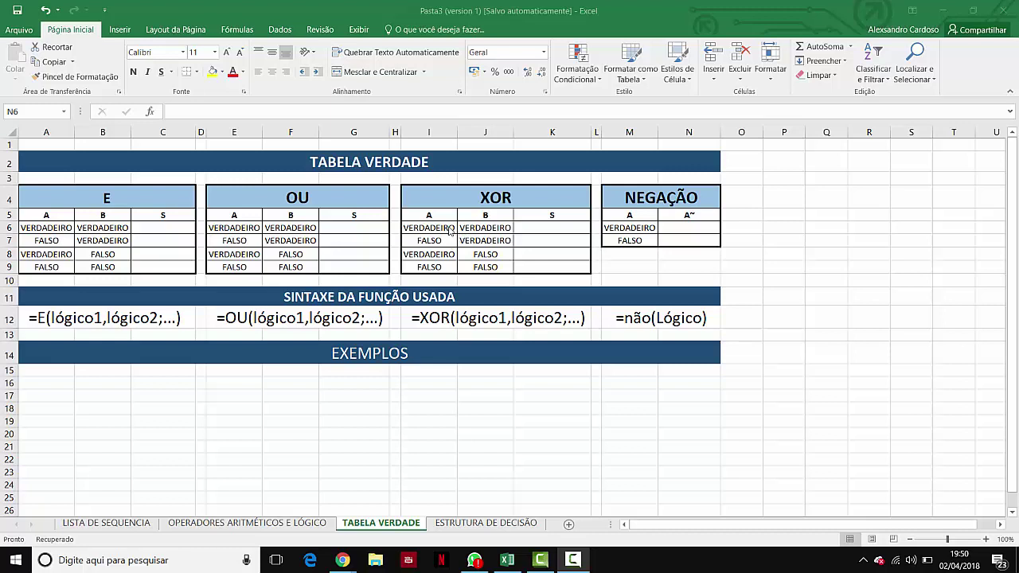
Examine the input combinations in the XOR truth table and the two rows of the NEGAÇÃO table
click(475, 230)
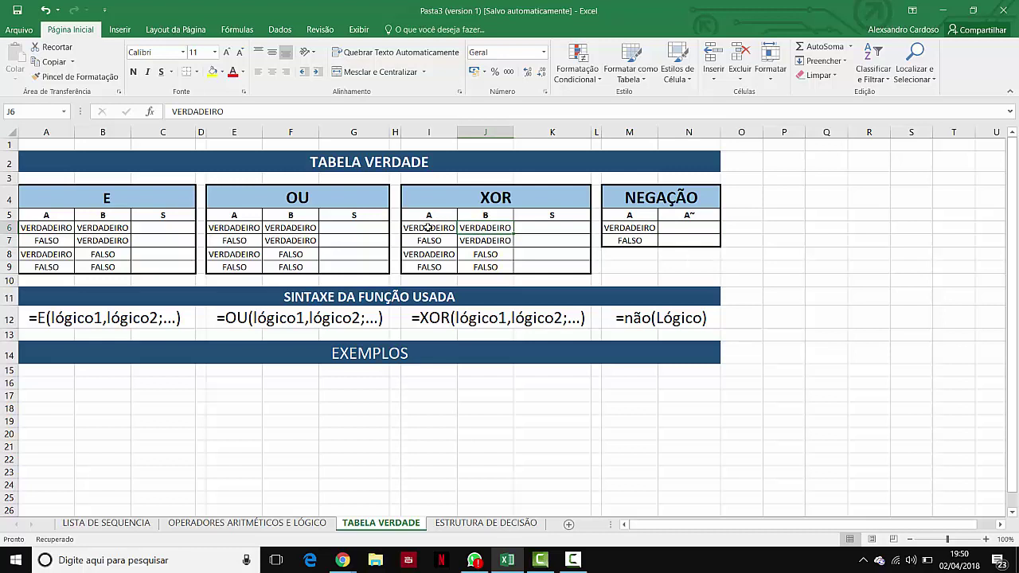
click(434, 226)
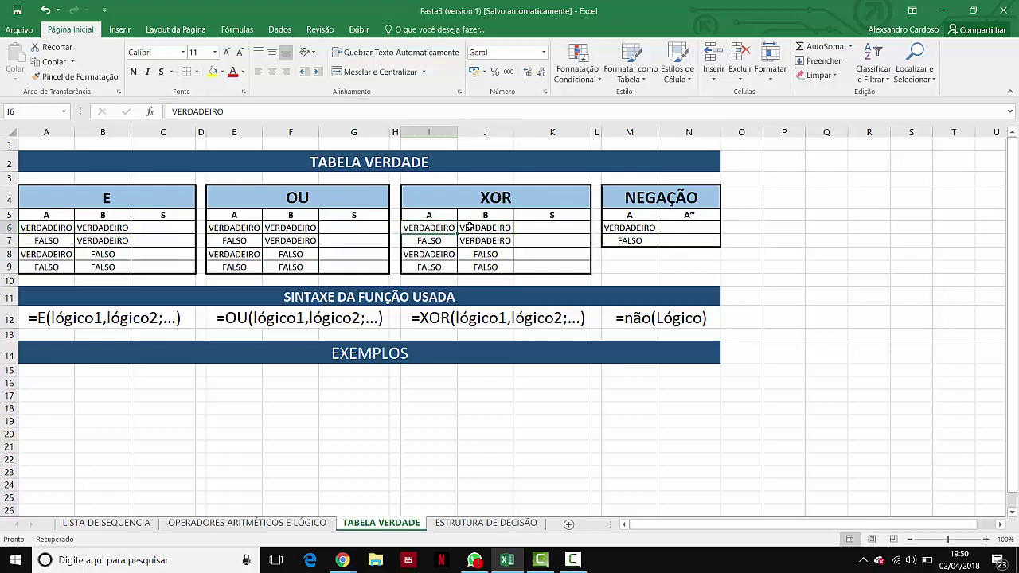
click(438, 242)
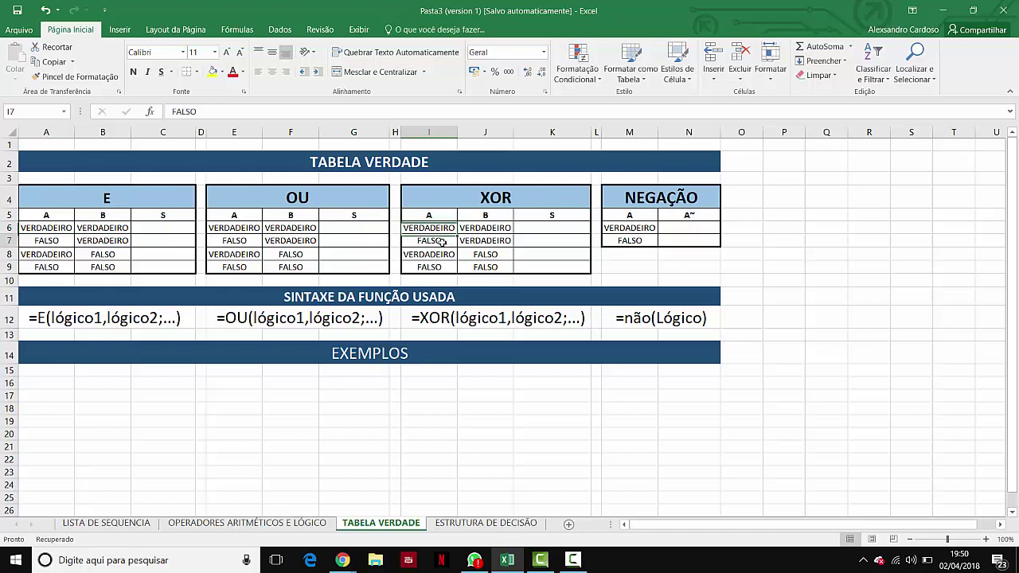
click(480, 239)
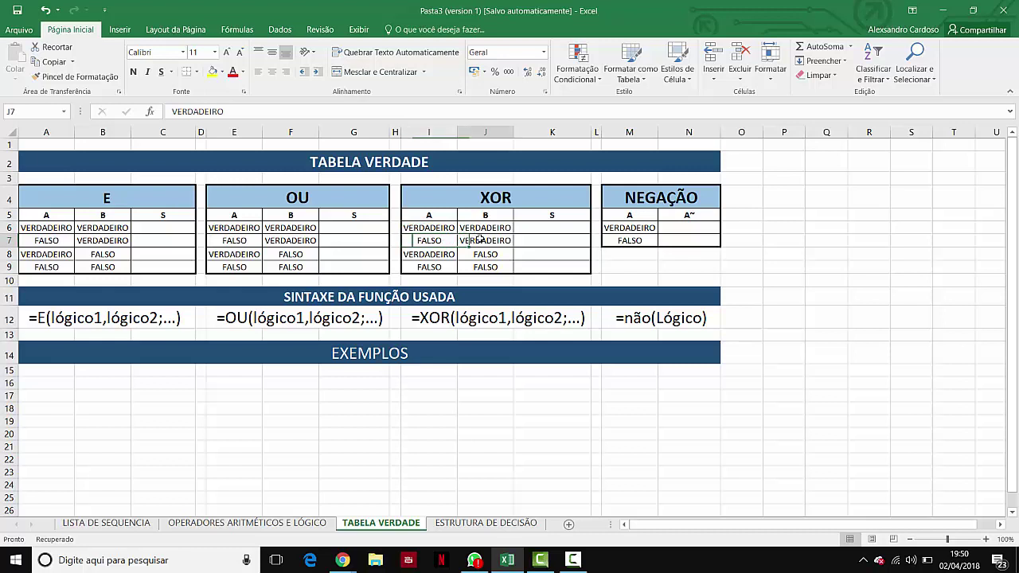
click(439, 242)
click(464, 244)
click(636, 229)
click(683, 230)
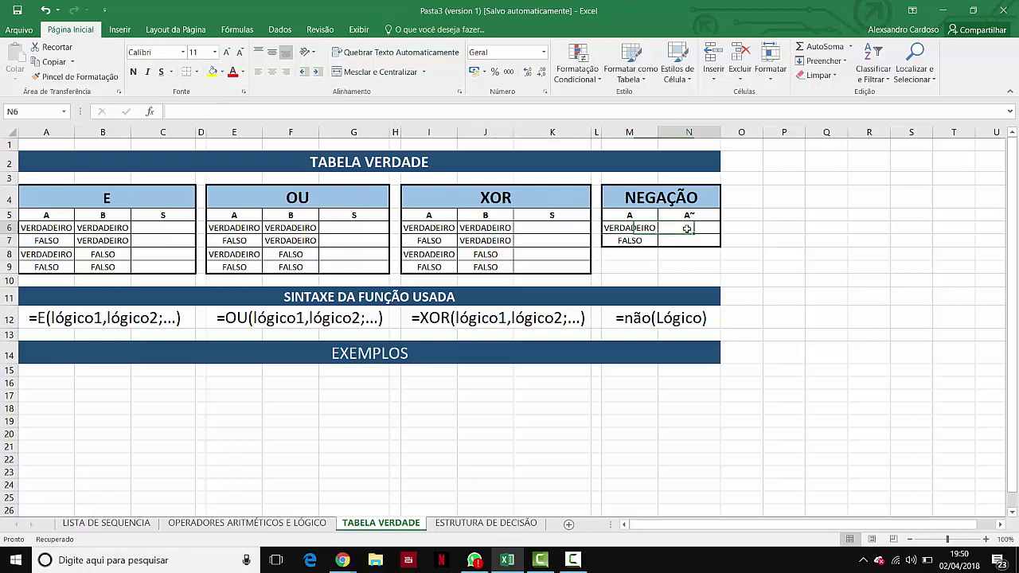
click(638, 241)
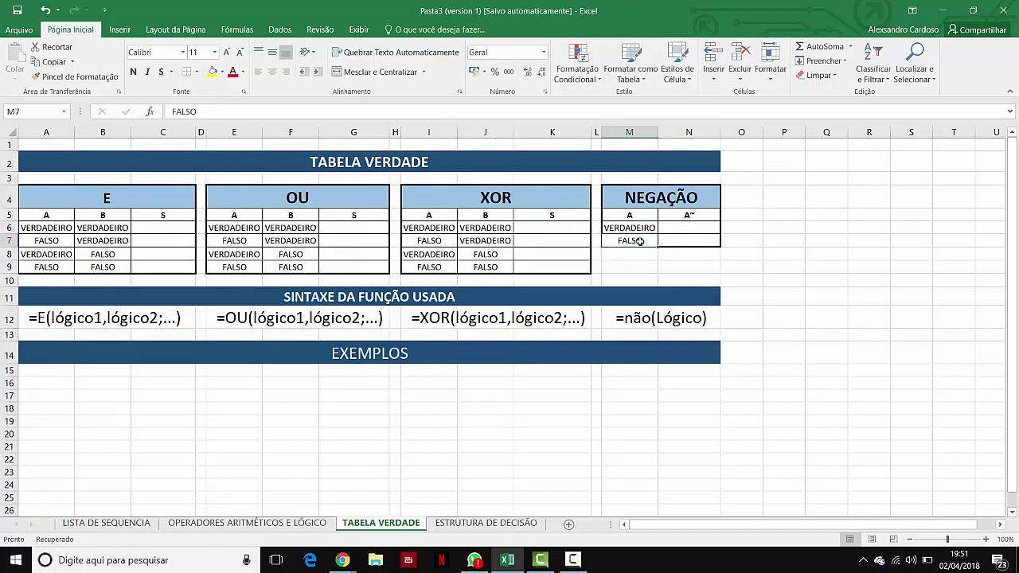
click(669, 240)
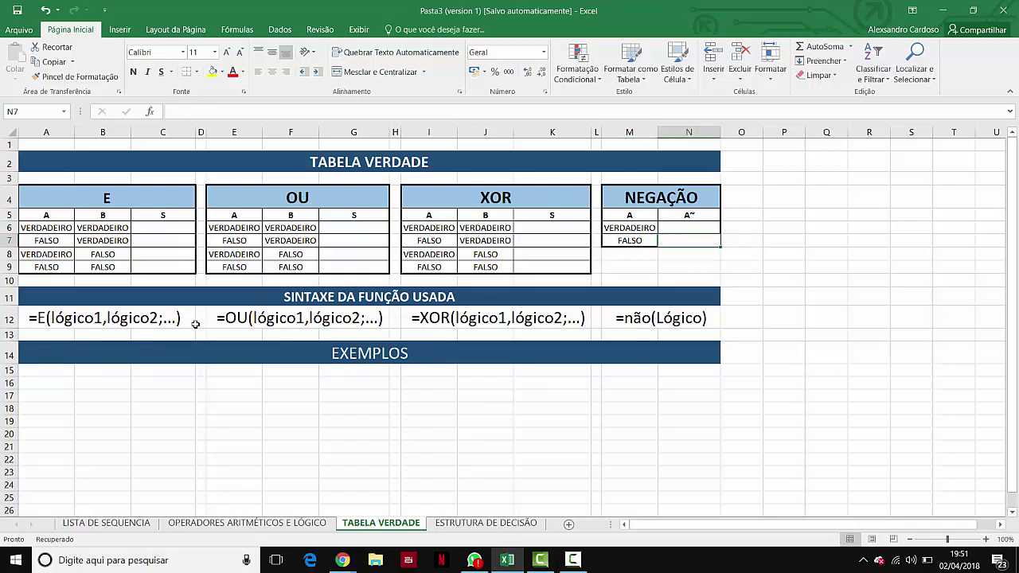
Review the function syntax examples in row 12, focusing on the arguments of the E function
click(88, 315)
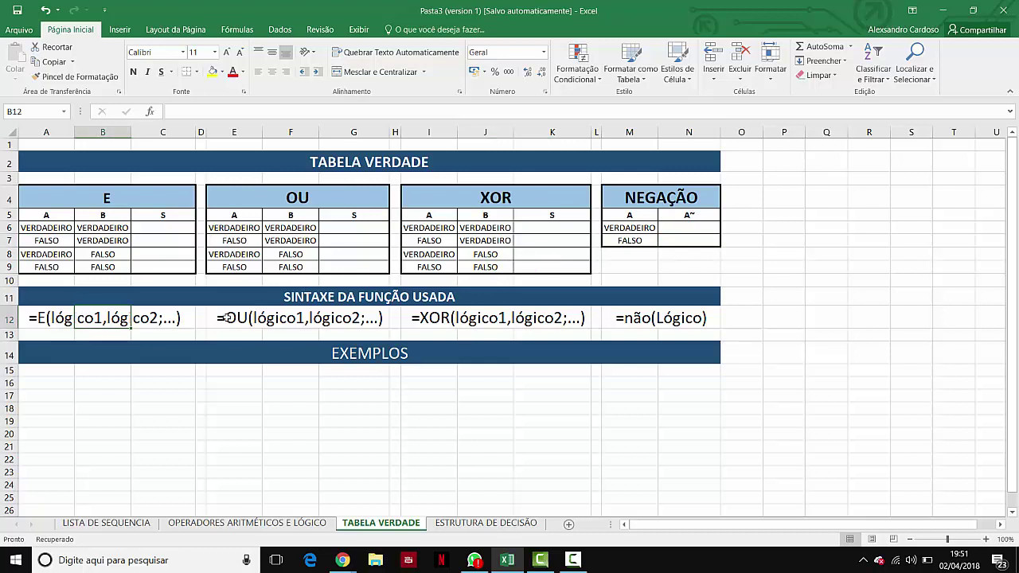
click(227, 318)
click(413, 313)
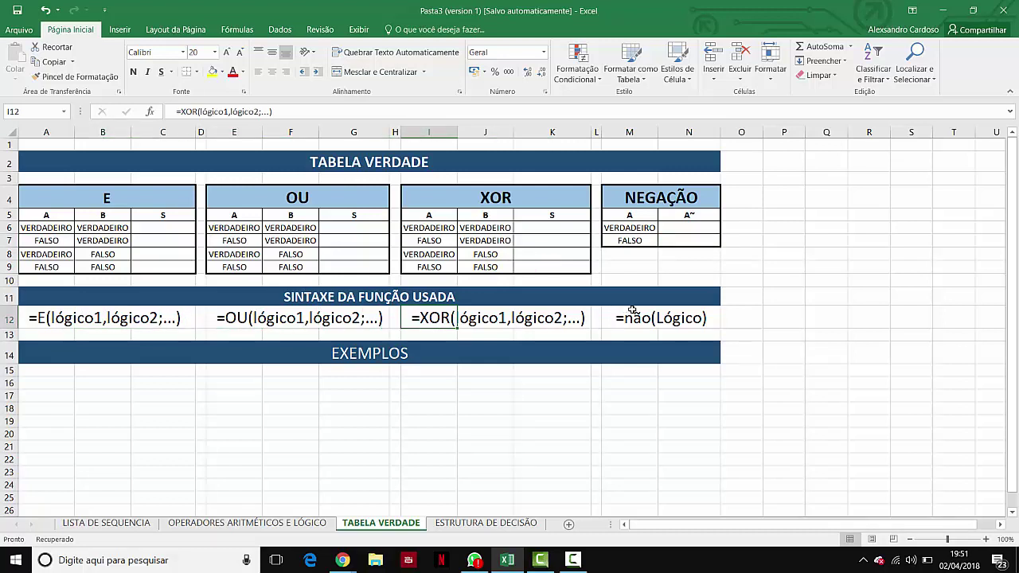
click(47, 319)
click(104, 328)
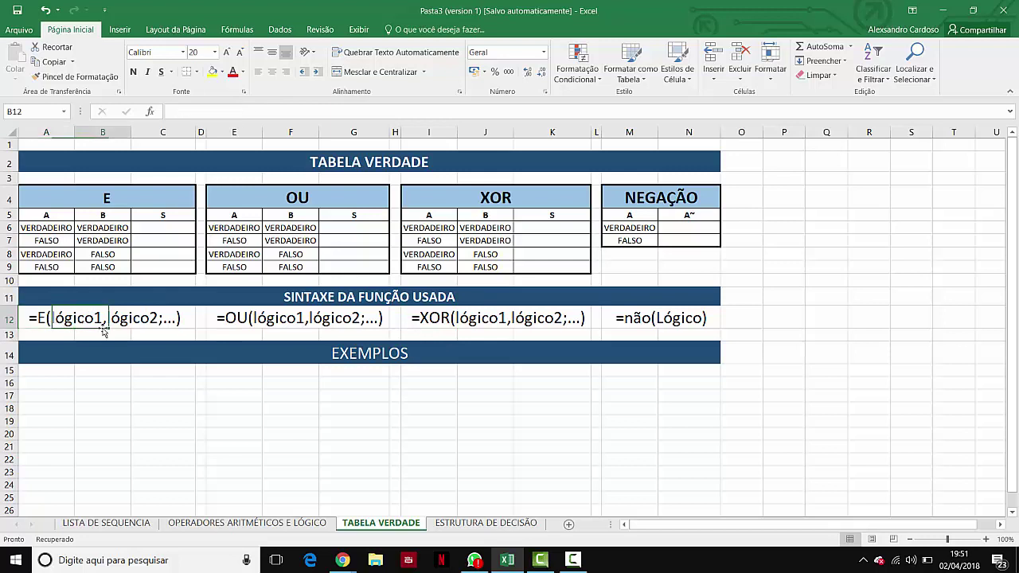
click(67, 319)
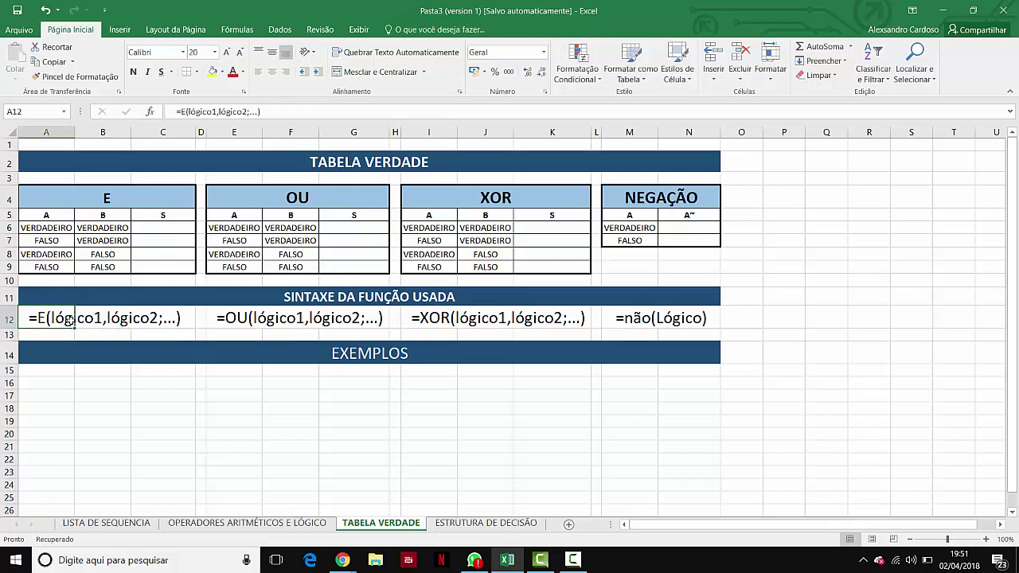
click(121, 316)
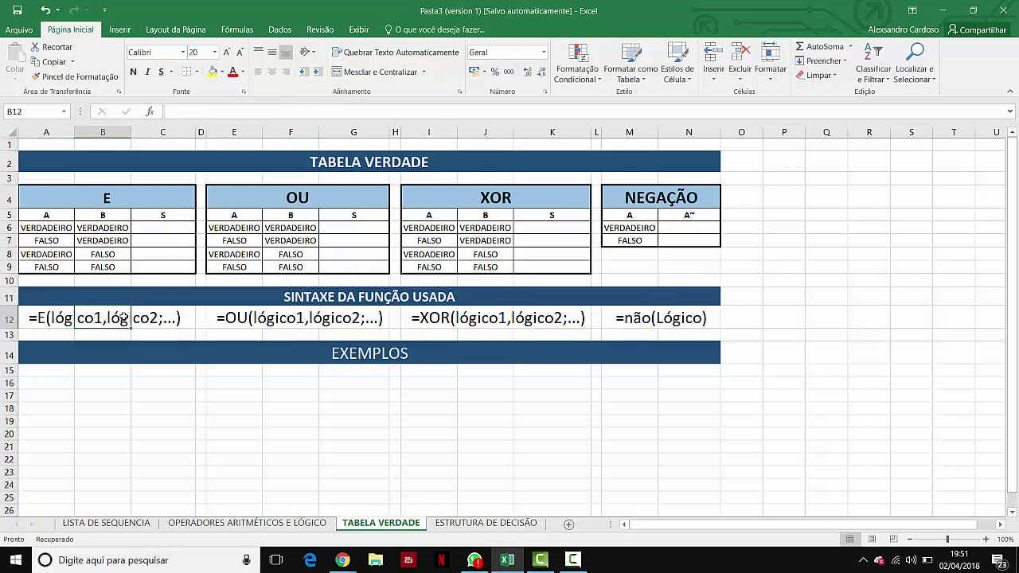
click(67, 320)
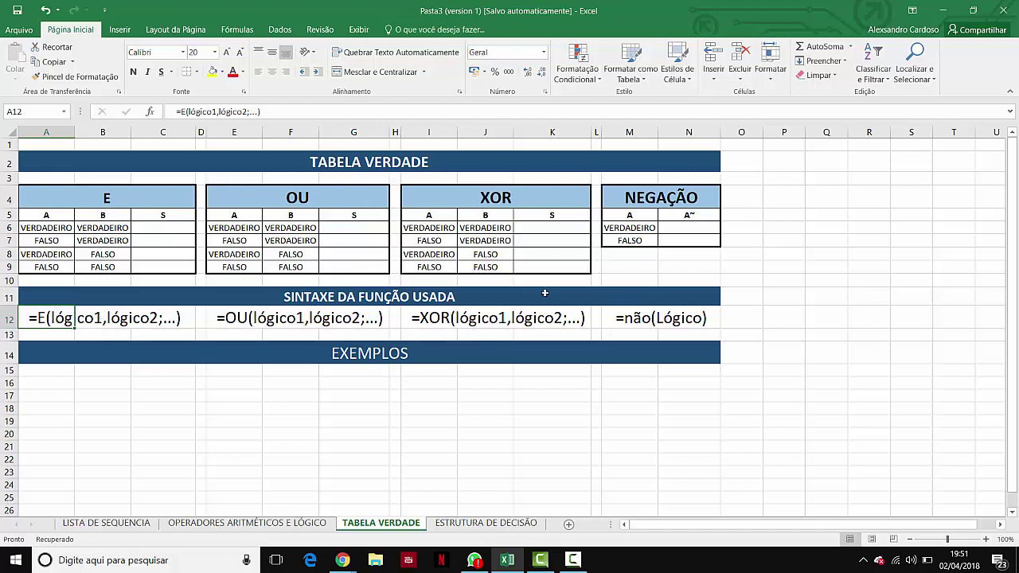
Enter the formula =E(A6;B6) in cell C6, the first result row of the E table
click(160, 229)
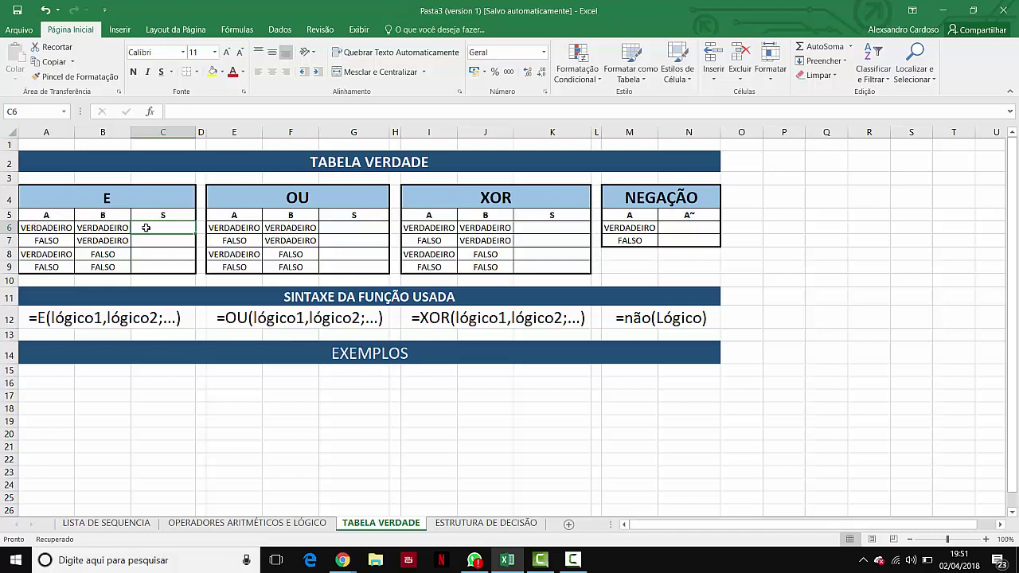
text(=)
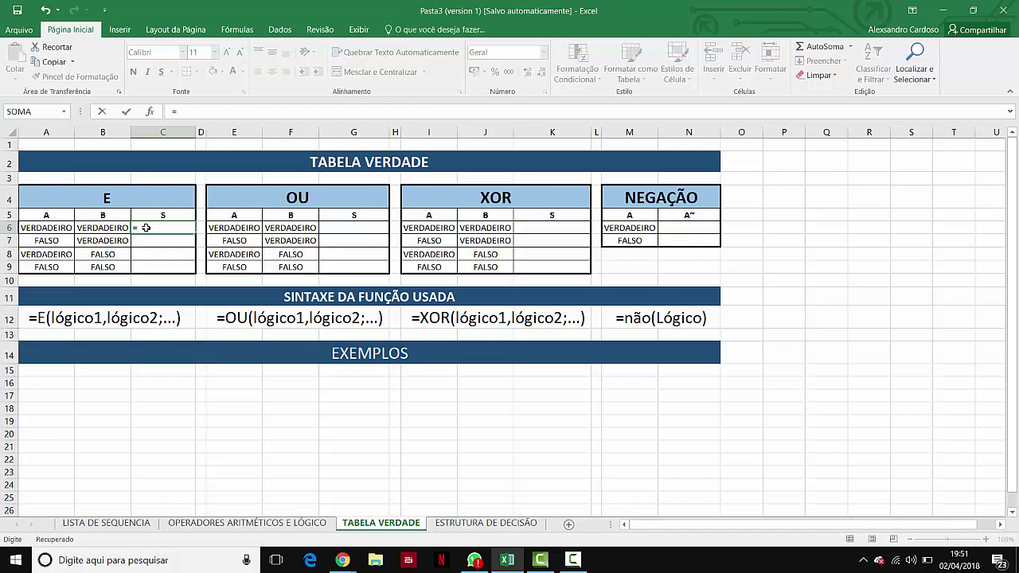
text(E()
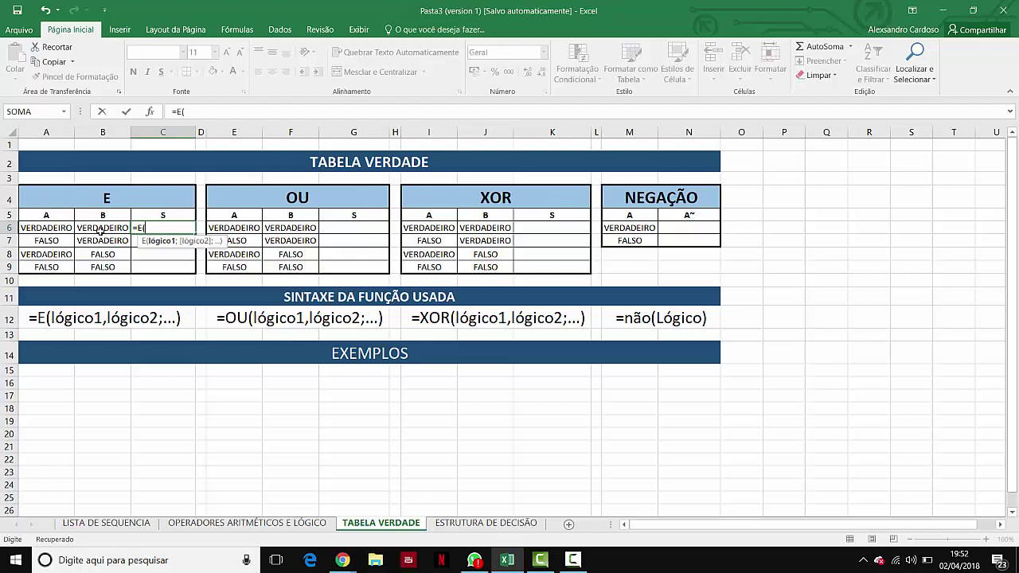
click(50, 227)
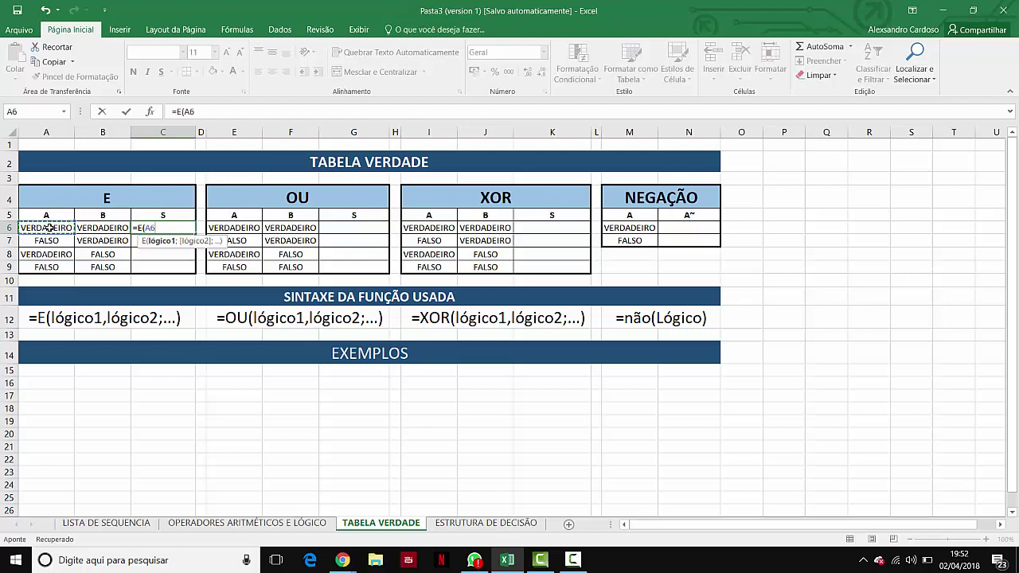
text(;)
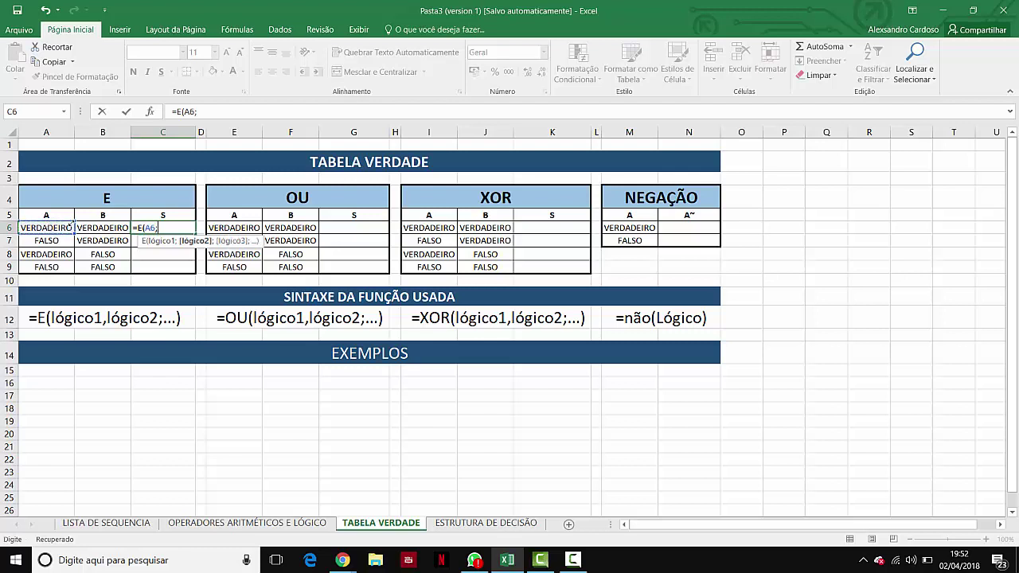
click(113, 228)
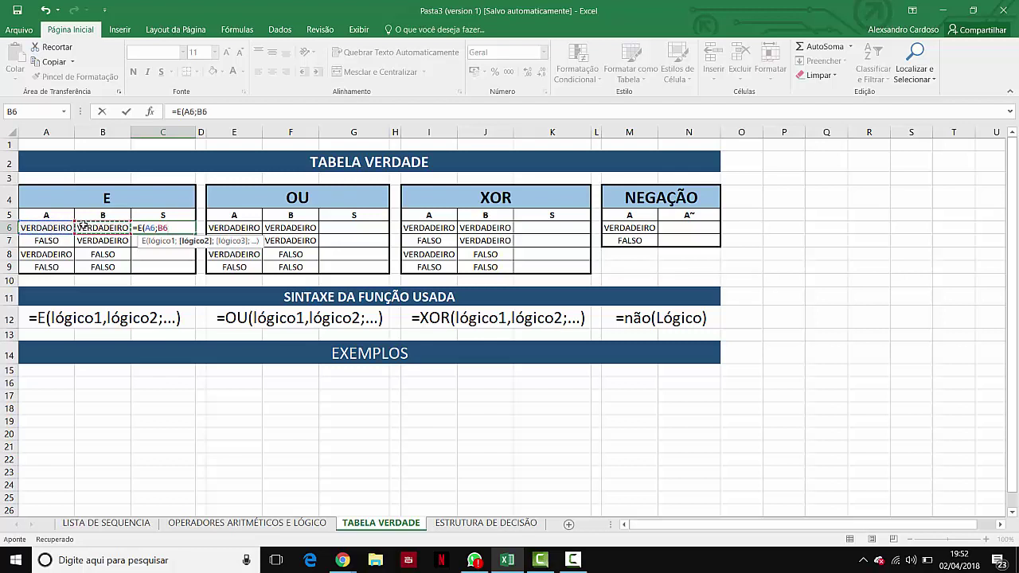
text())
key(Return)
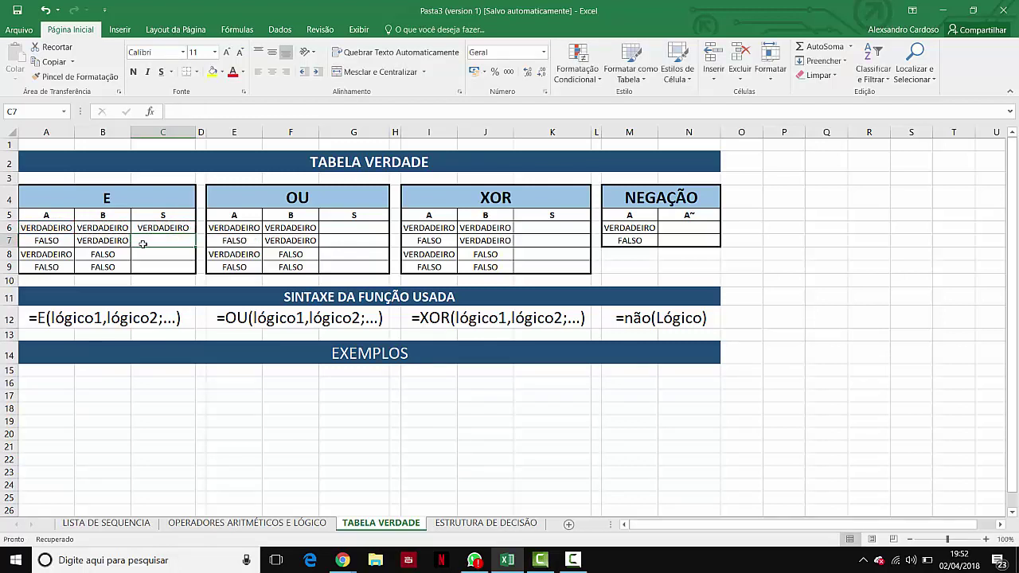
Enter the formula =E(A7;B7) in cell C7 of the E table
text(=E()
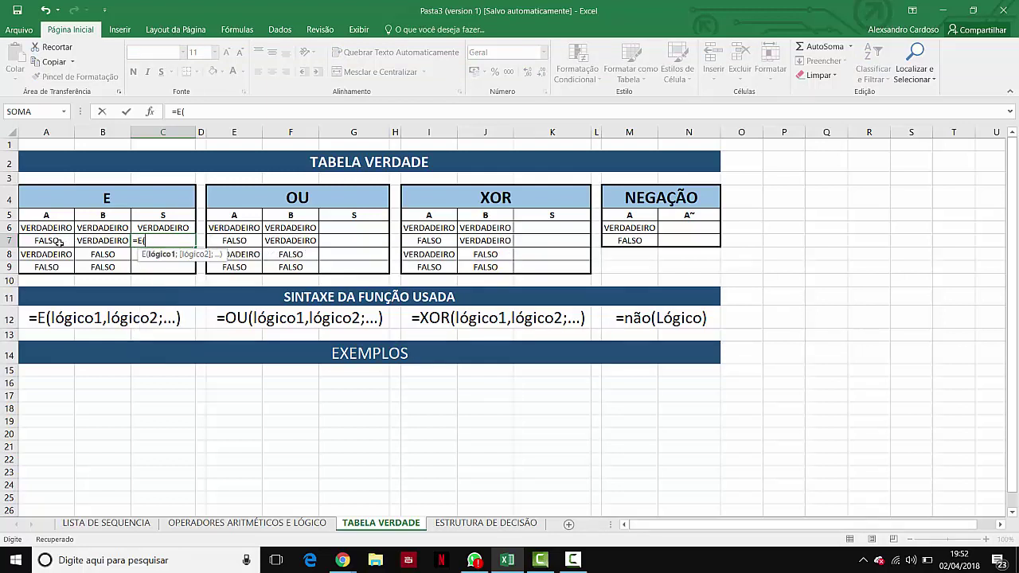
click(49, 241)
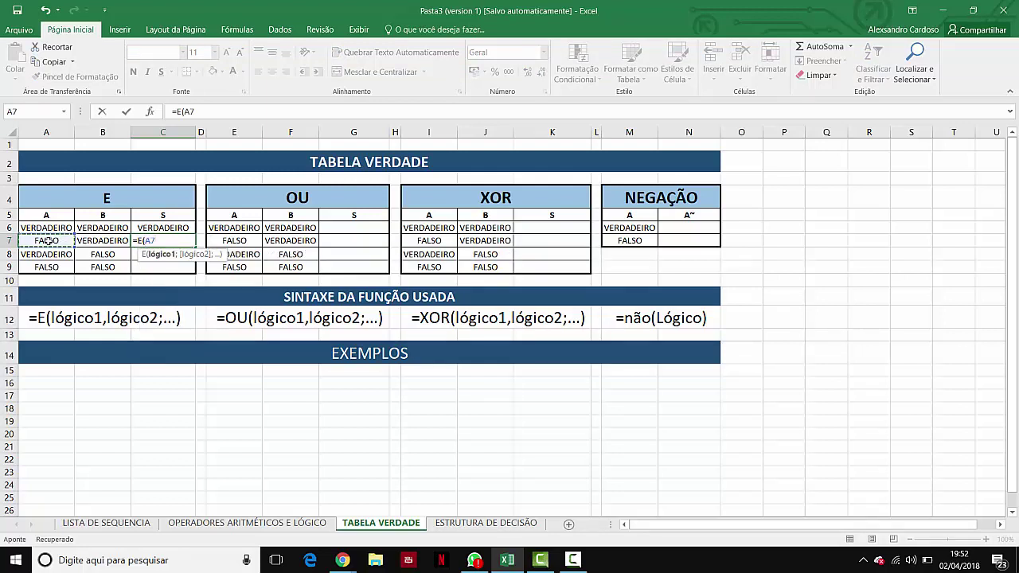
text(;)
click(97, 240)
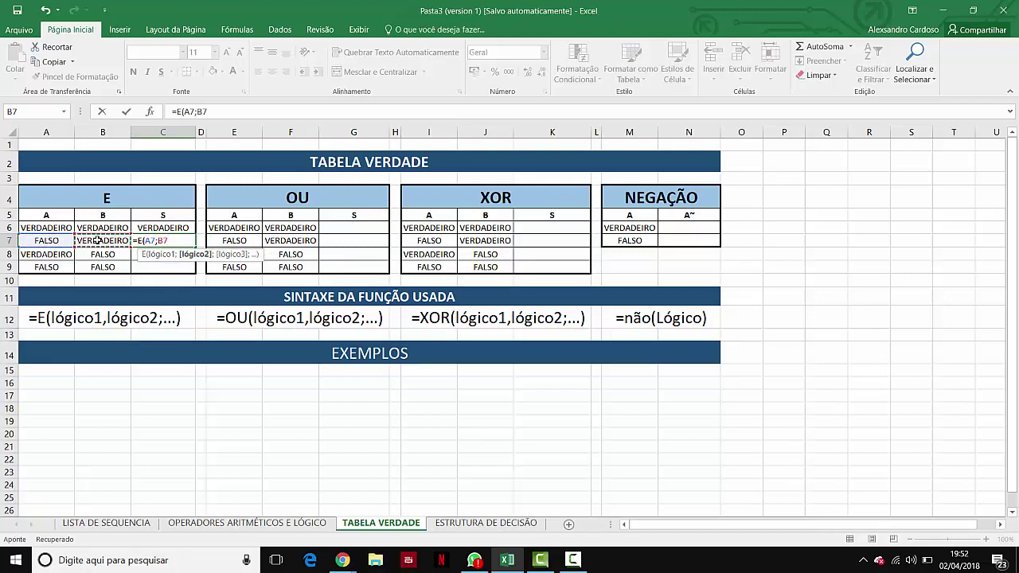
text())
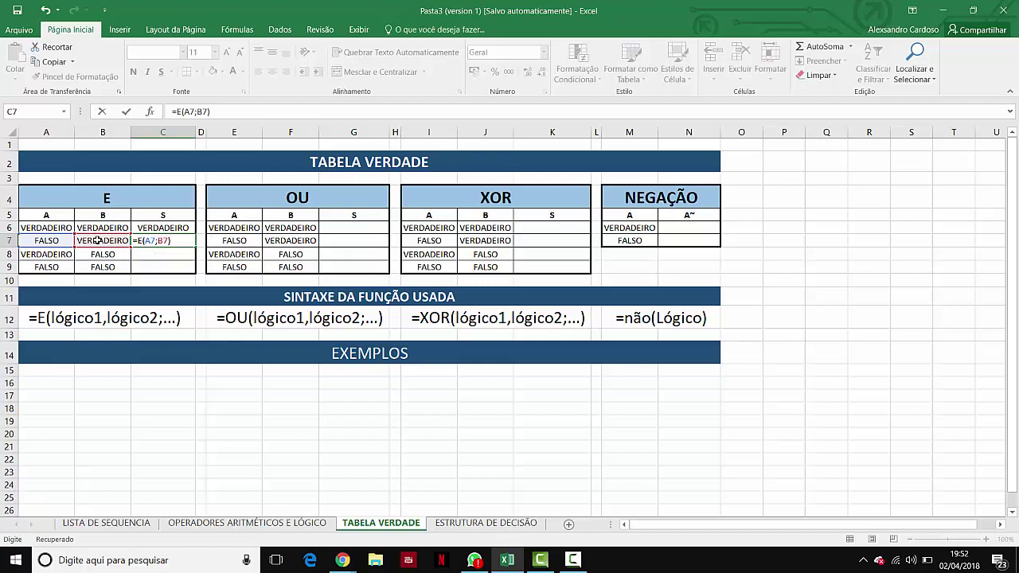
key(Return)
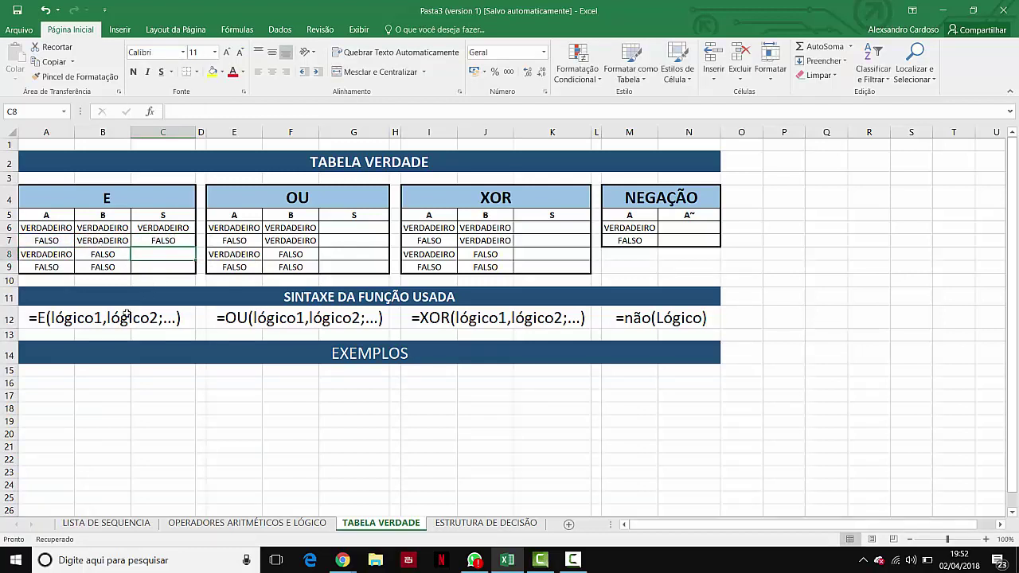
Replace the comma between lógico1 and lógico2 with a semicolon in the E syntax text in A12
click(40, 317)
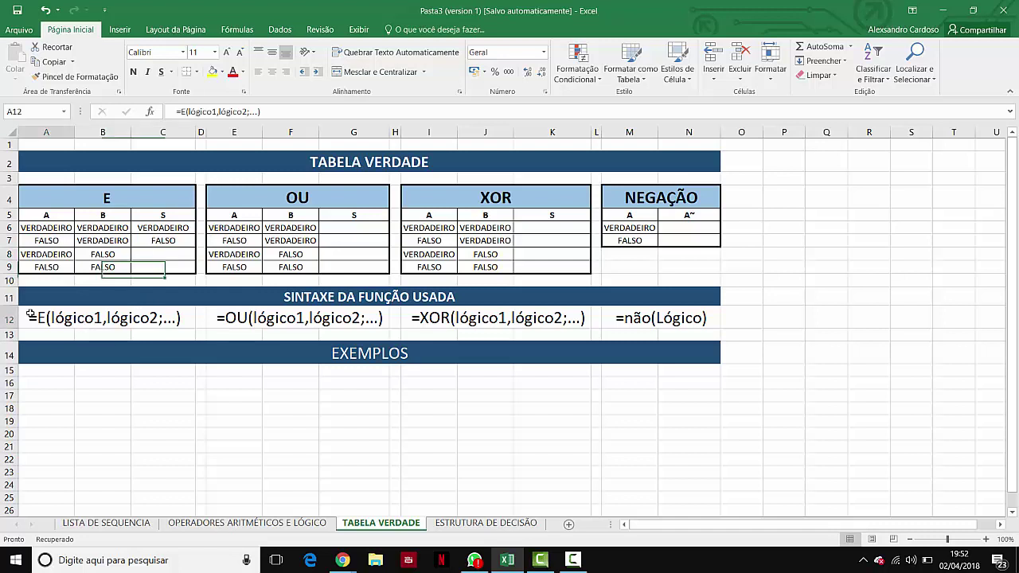
click(101, 320)
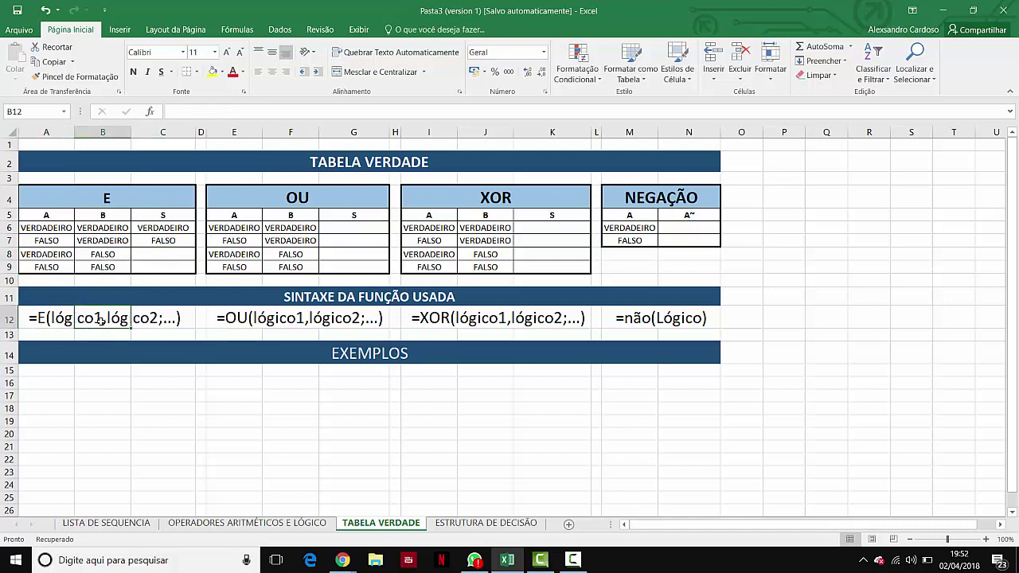
double_click(44, 317)
drag(106, 323, 102, 321)
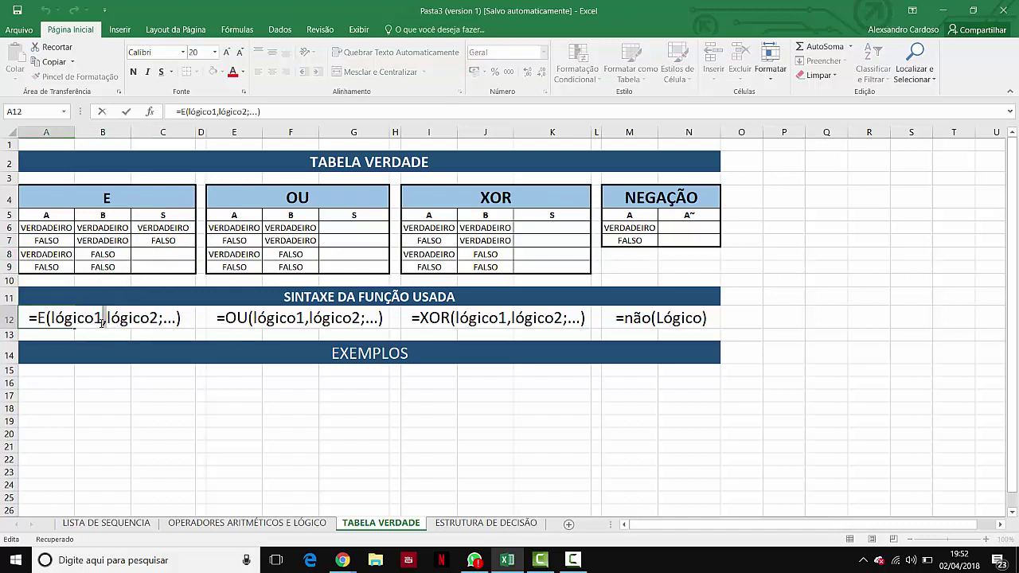
text(;)
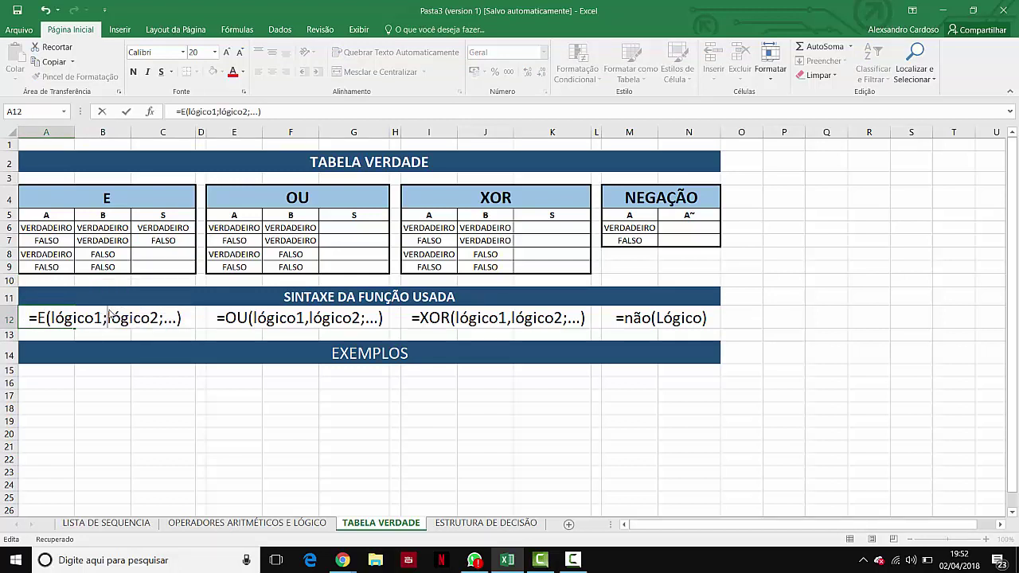
key(ctrl+Return)
Correct the OU syntax text in E12 to separate lógico1 and lógico2 with a semicolon
click(248, 327)
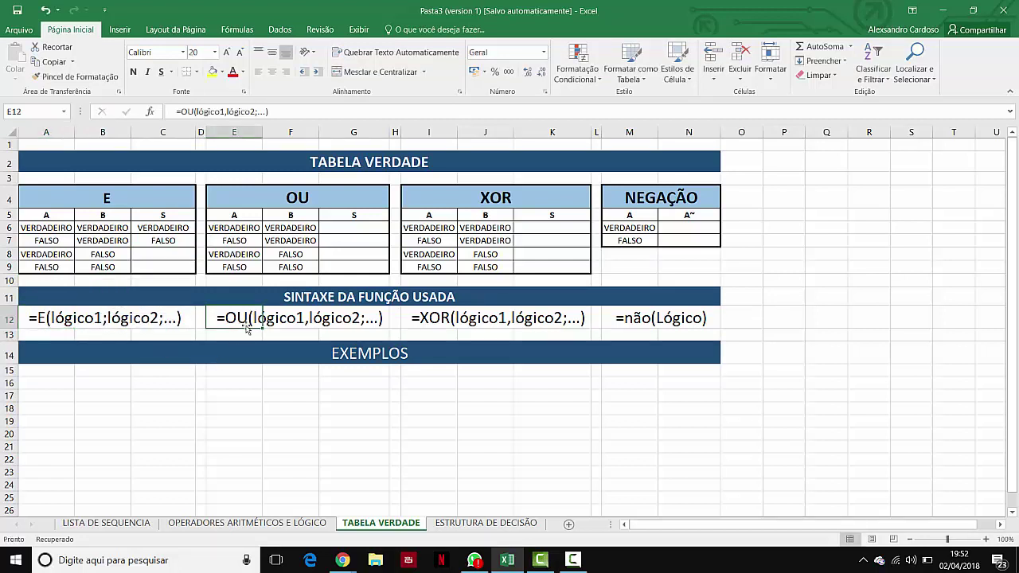
double_click(237, 321)
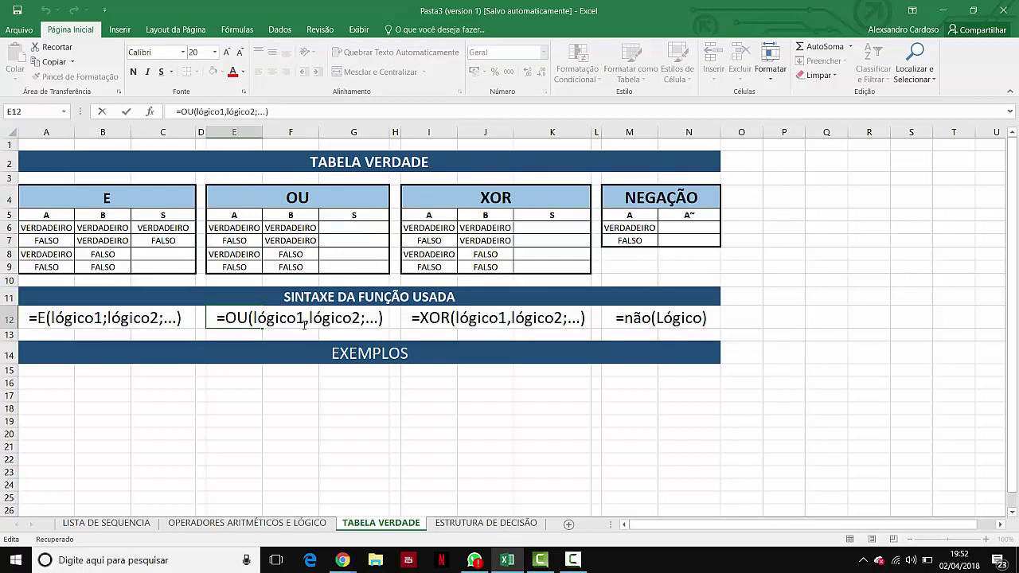
drag(307, 323, 303, 322)
text(;)
key(Return)
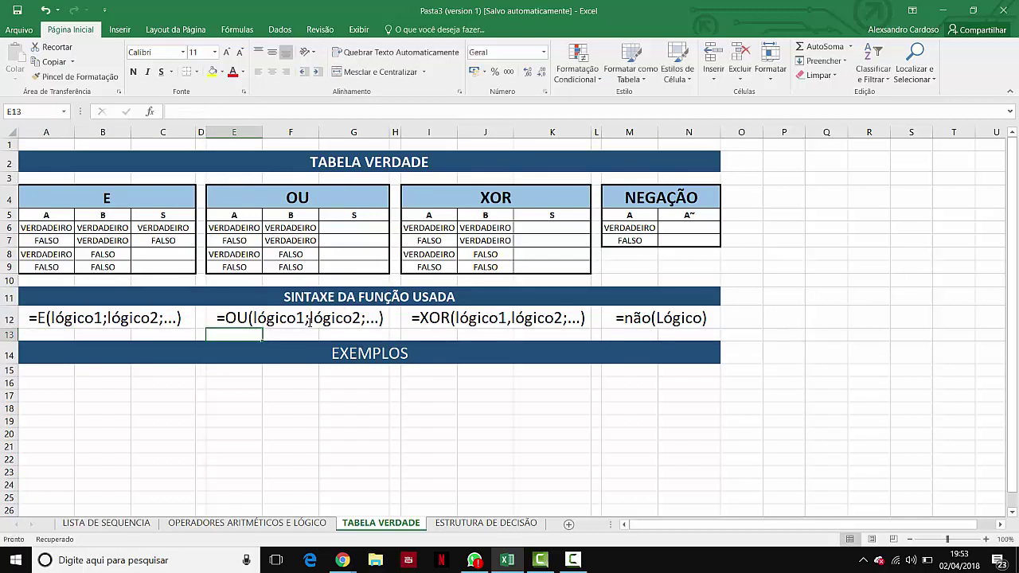
Correct the XOR syntax text in I12 to use a semicolon between lógico1 and lógico2
double_click(421, 319)
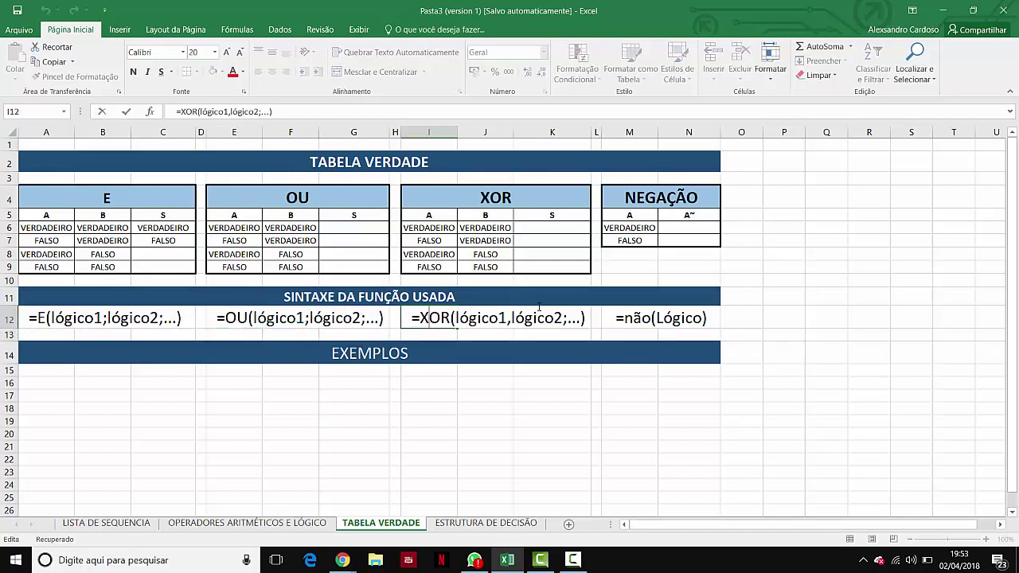
drag(511, 317, 507, 316)
text(;)
key(Return)
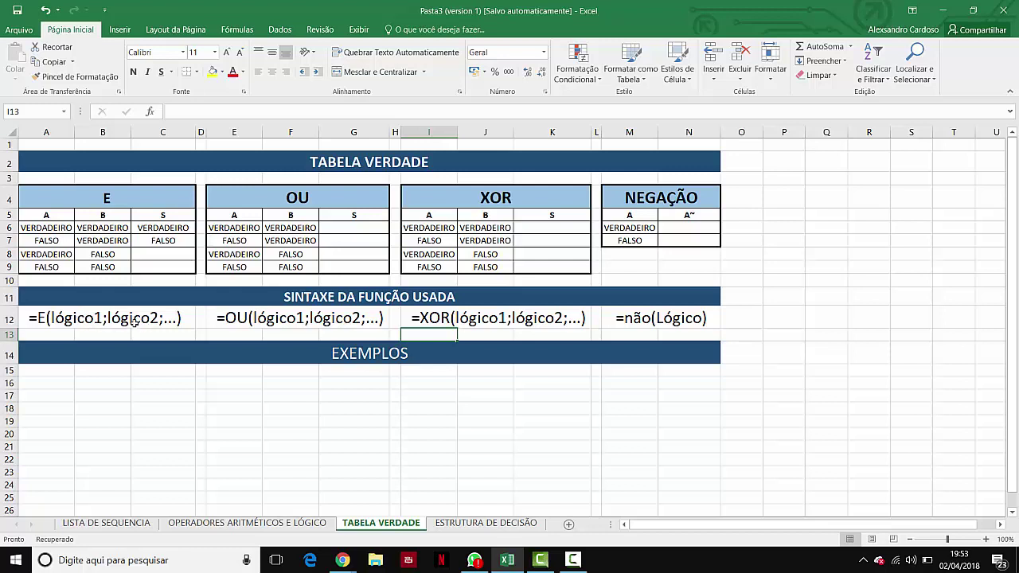
Review the E function formulas and their arguments in cells C6 and C7 of the E table
double_click(157, 230)
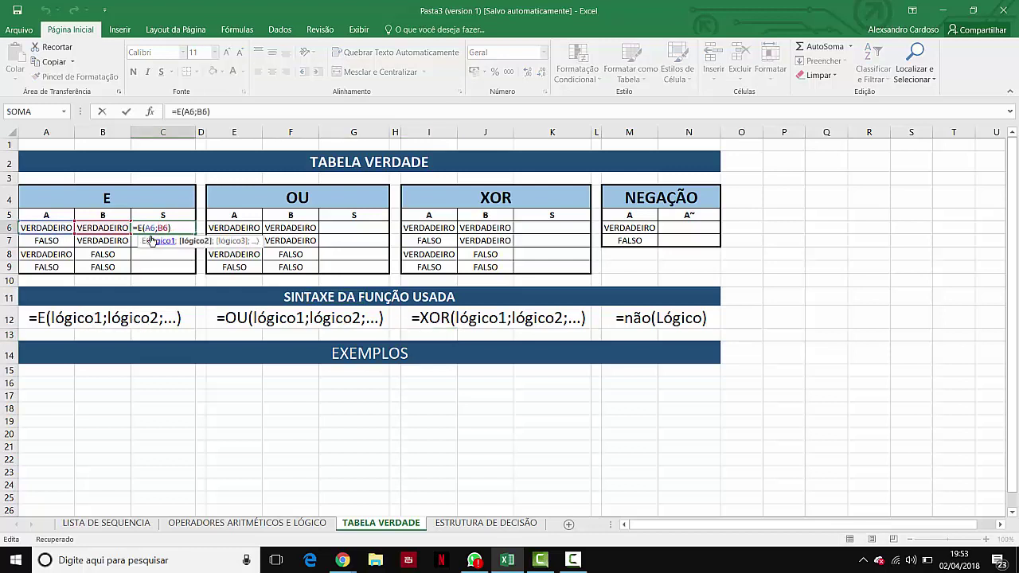
drag(147, 228, 168, 229)
click(161, 228)
click(179, 226)
key(Return)
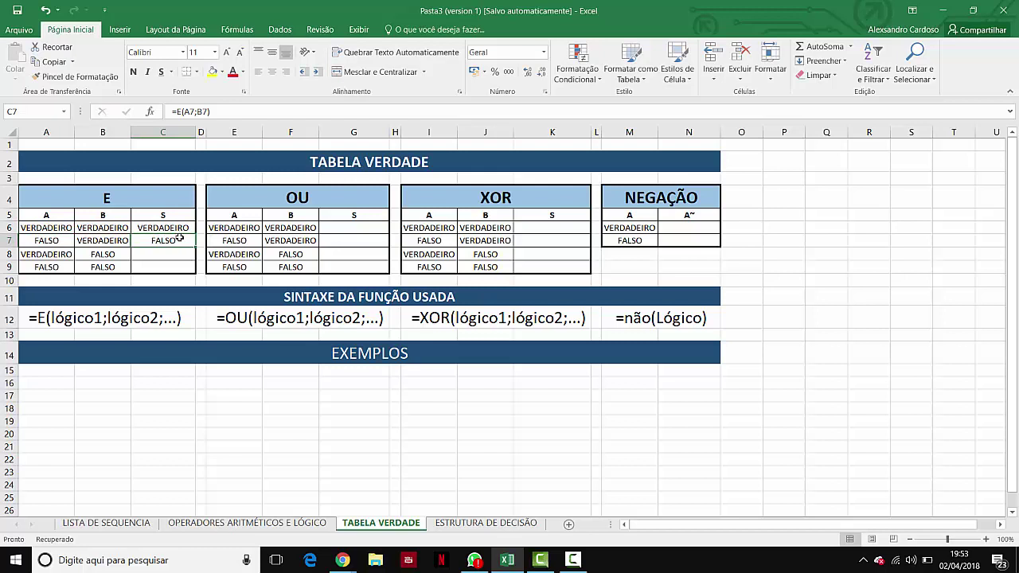
double_click(181, 237)
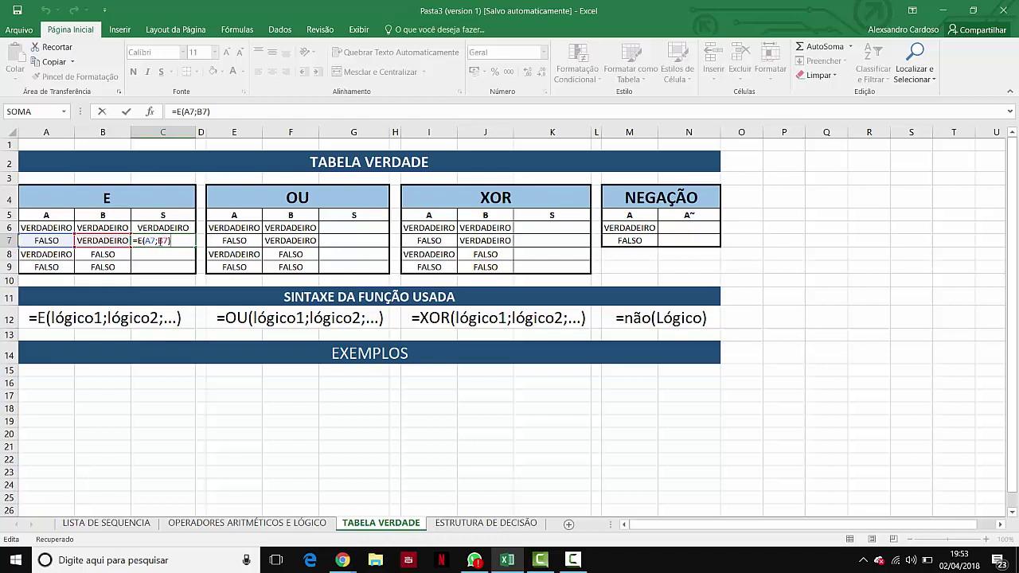
key(Return)
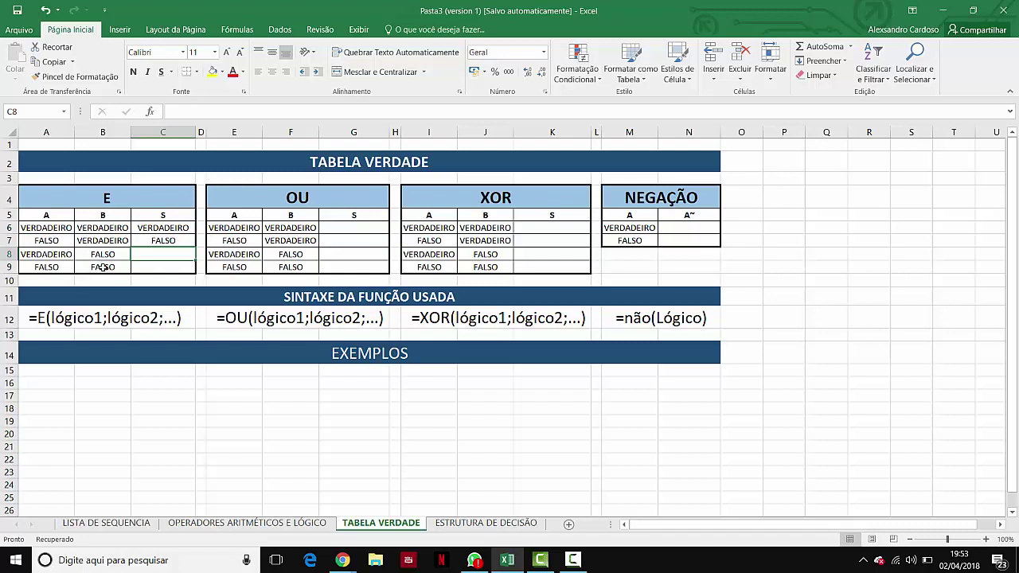
Enter the formula =E(A8;B8) in cell C8 of the E table
text(=)
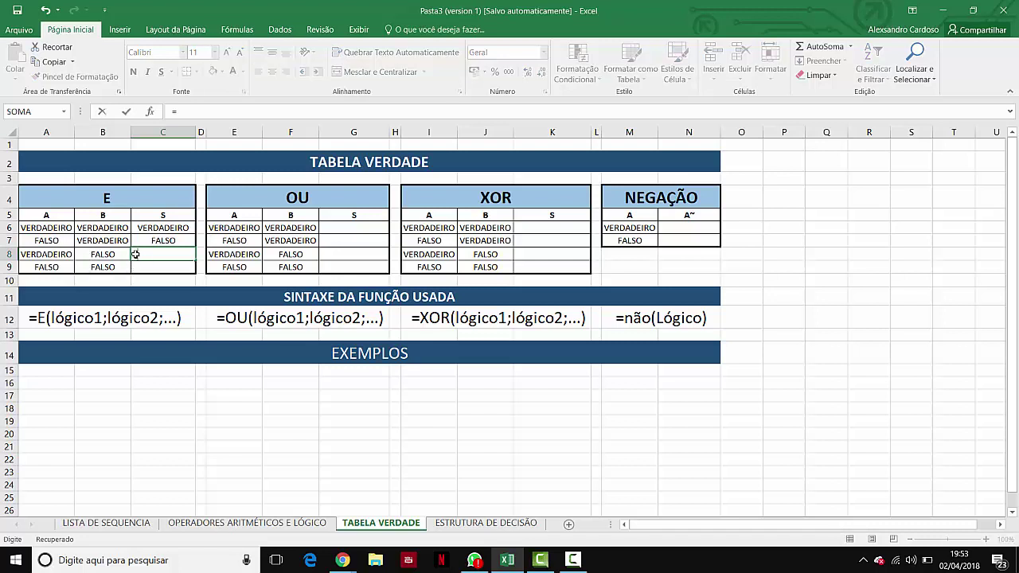
text(E()
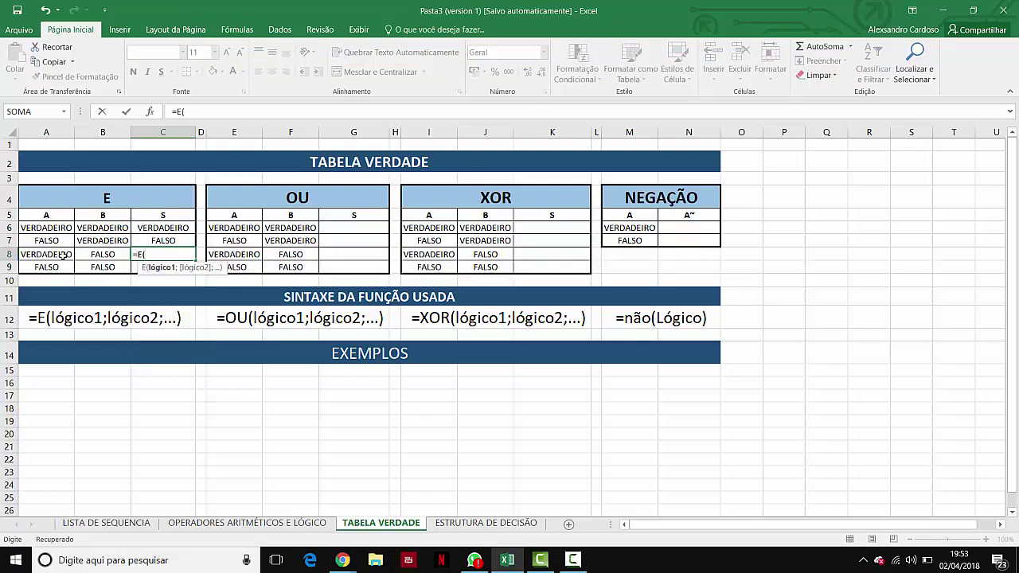
click(63, 256)
text(;)
click(112, 258)
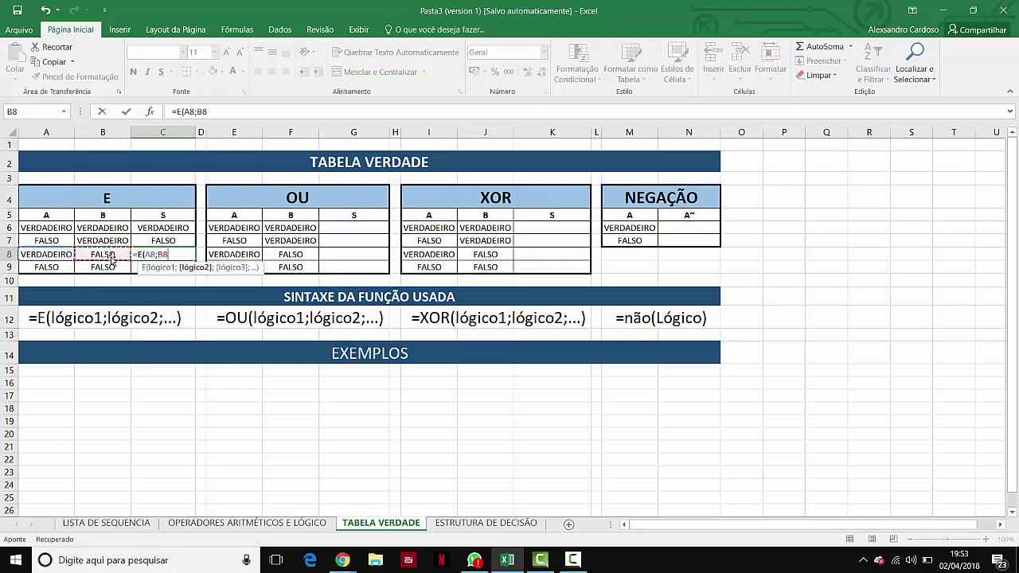
text())
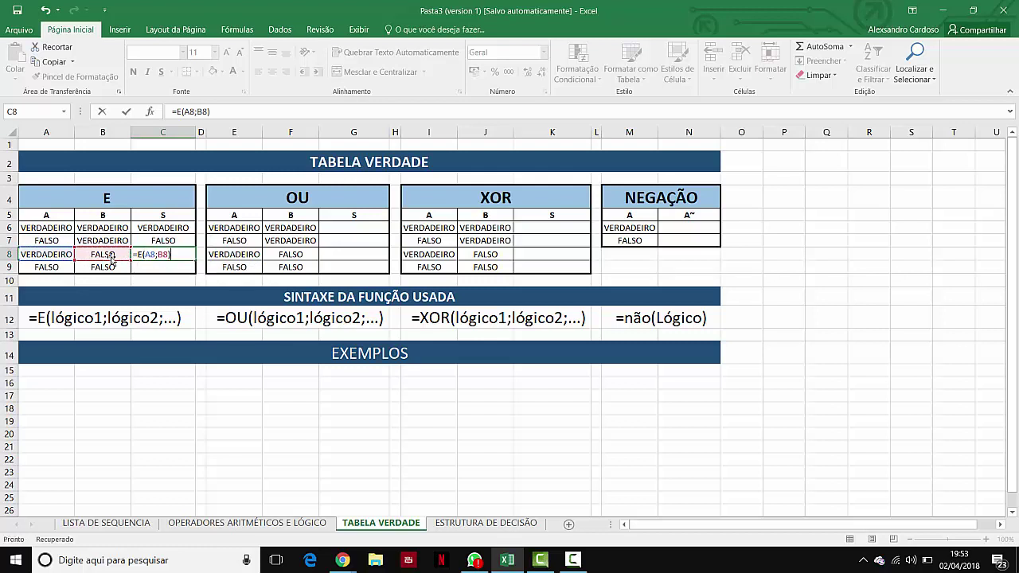
key(Return)
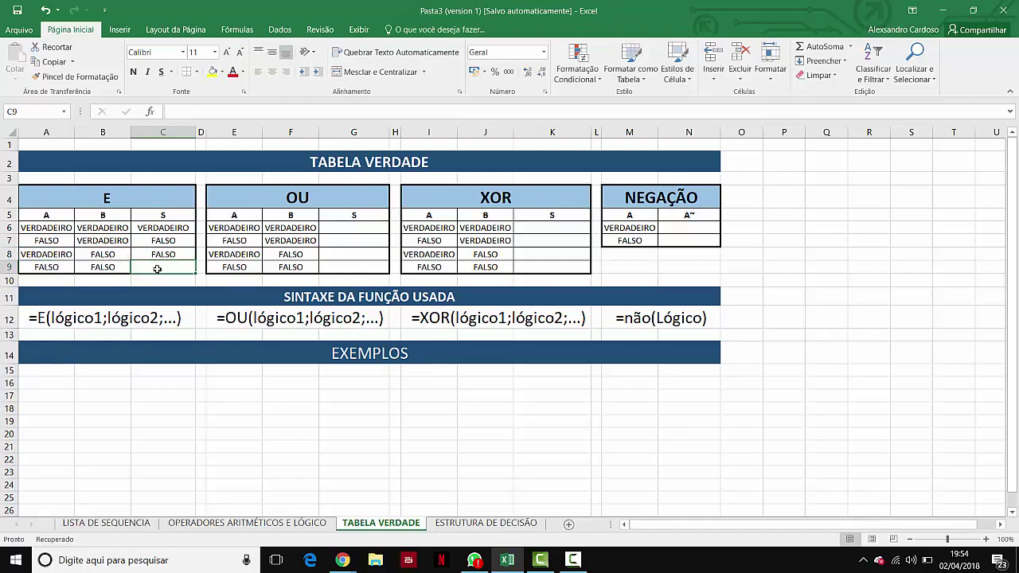
Enter the formula =E(A9;B9) in cell C9 of the E table
text(=E)
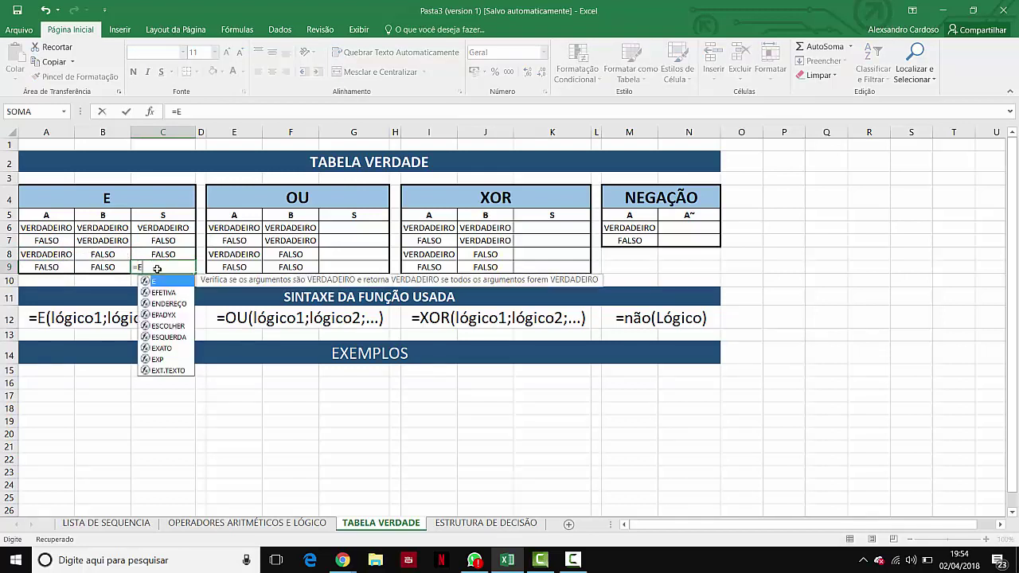
text(()
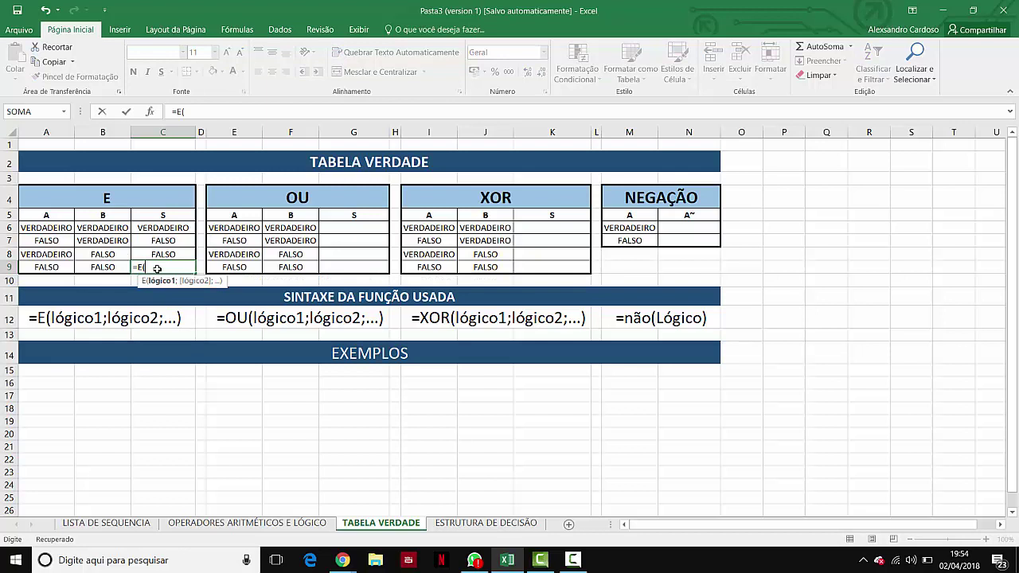
click(46, 266)
text(;)
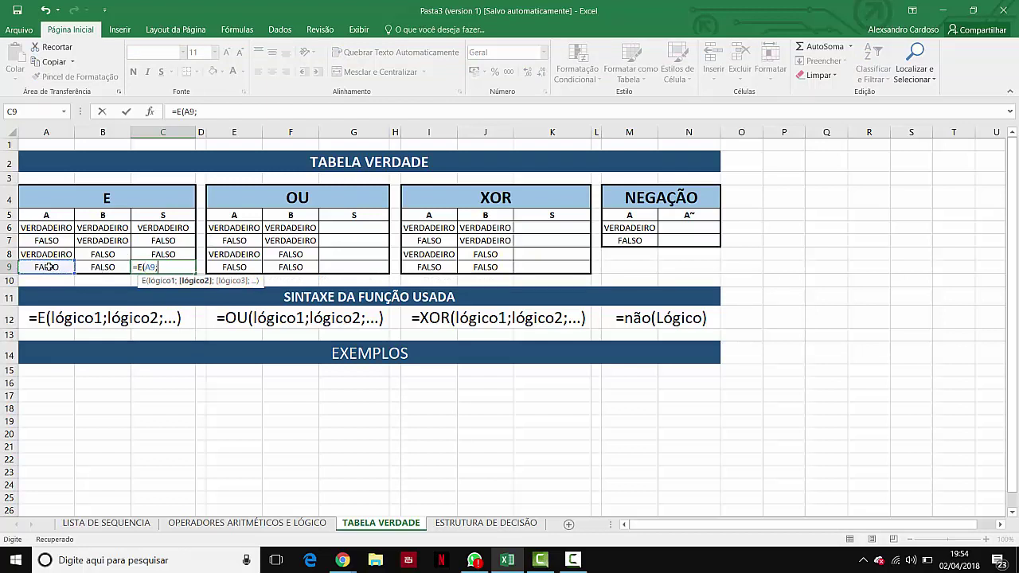
click(102, 267)
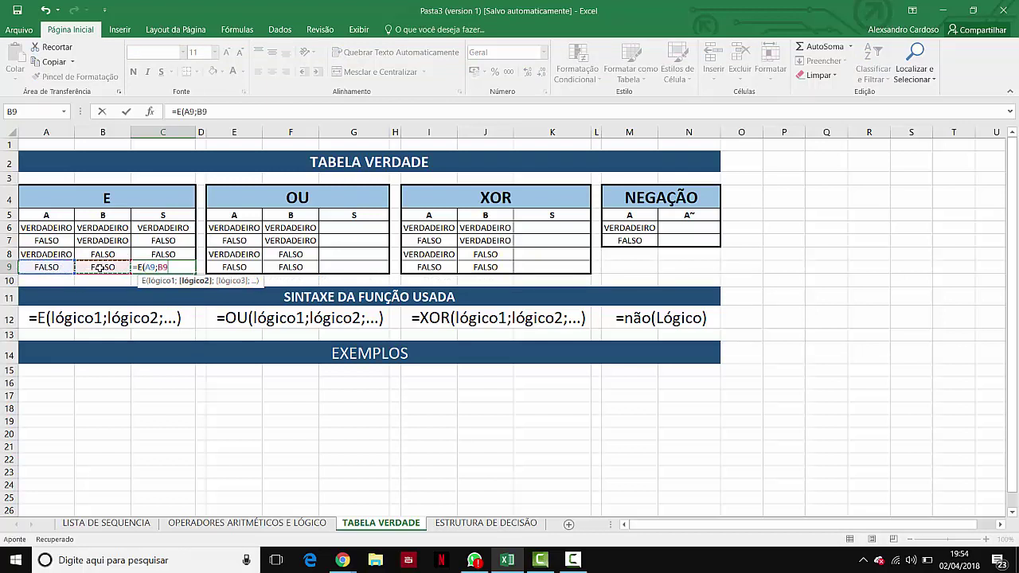
text())
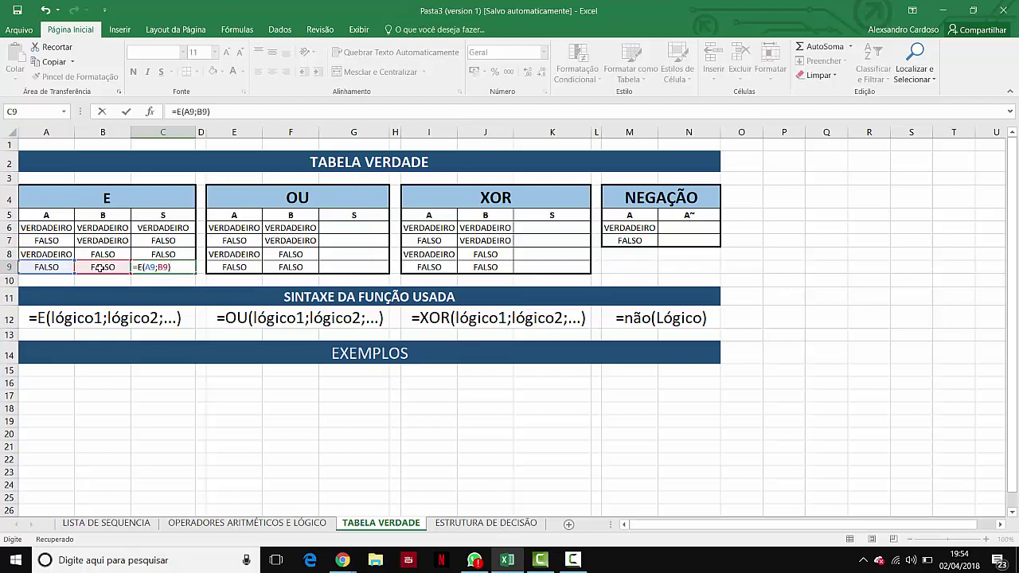
key(Return)
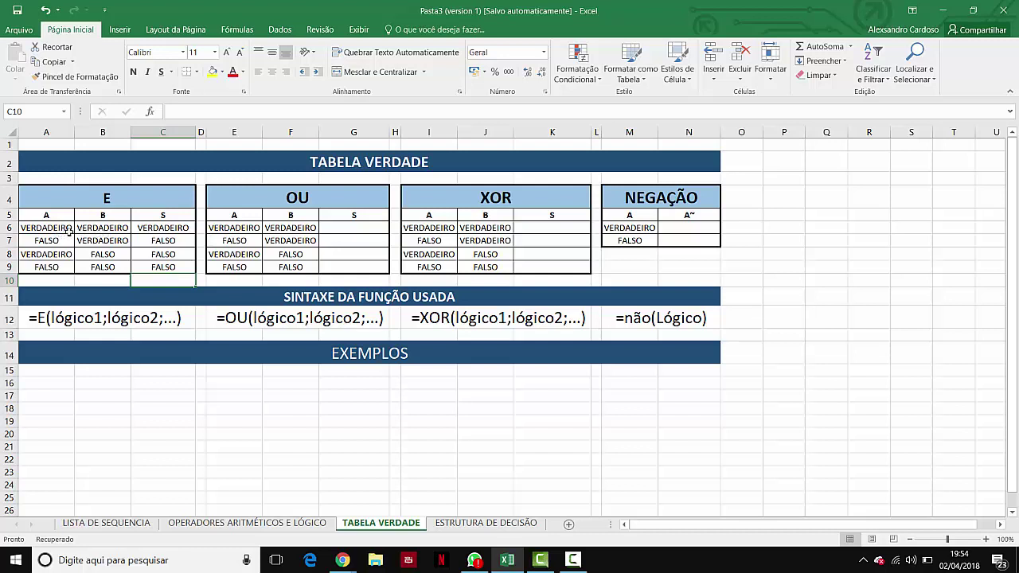
Enter the formula =OU(E6;F6) in cell G6 of the OU table
click(167, 228)
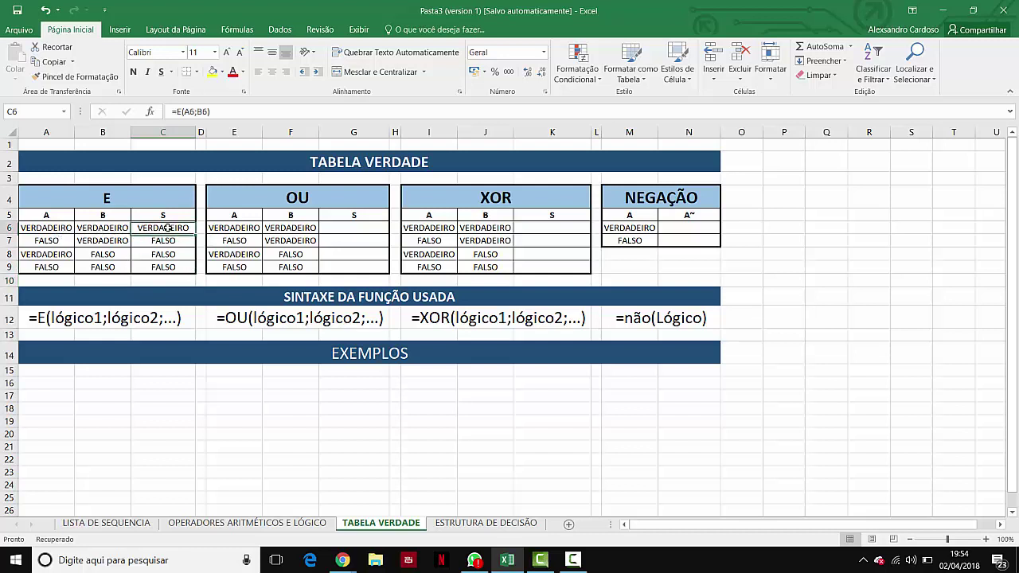
click(350, 226)
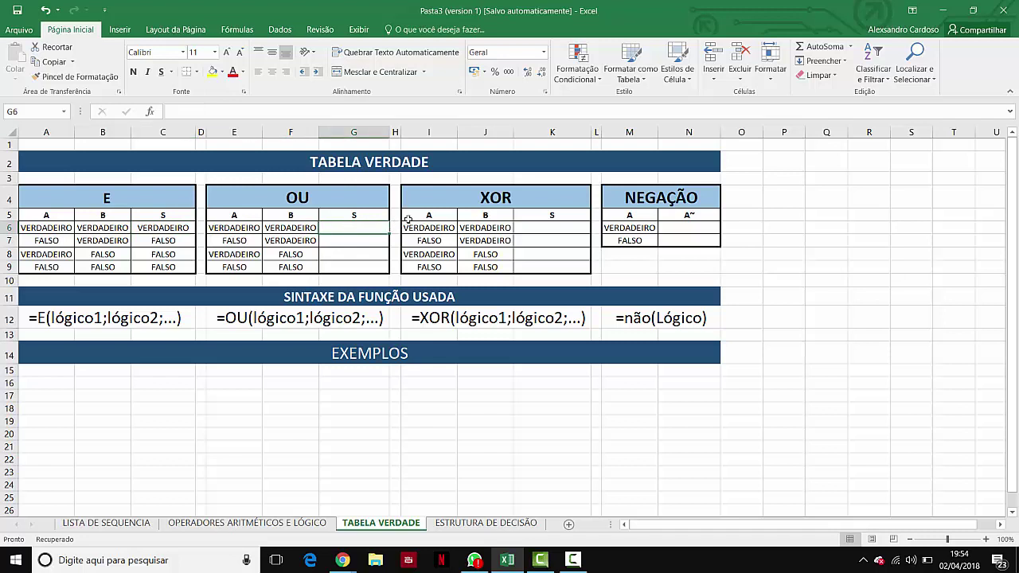
text(=OU)
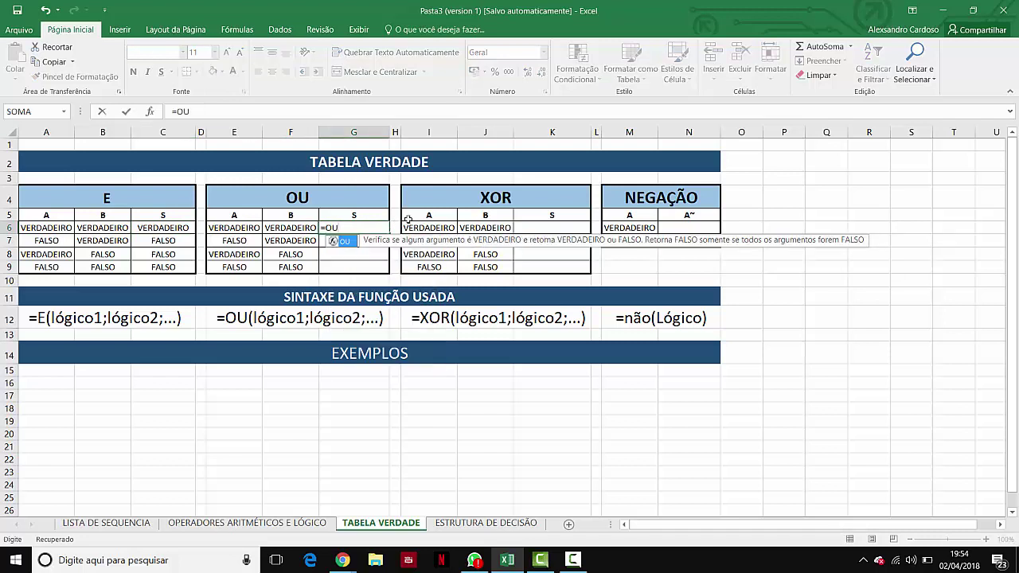
text(()
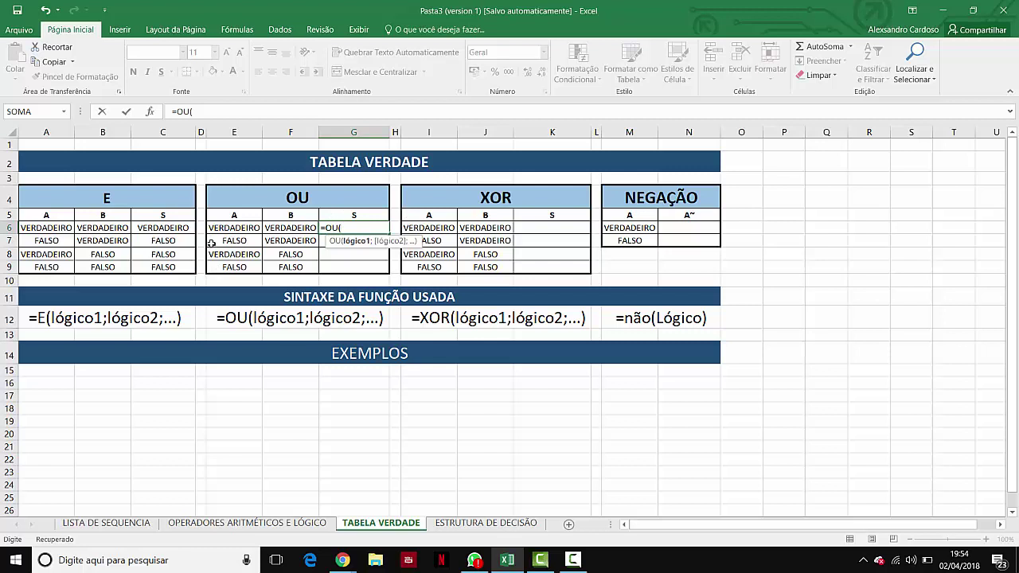
click(231, 227)
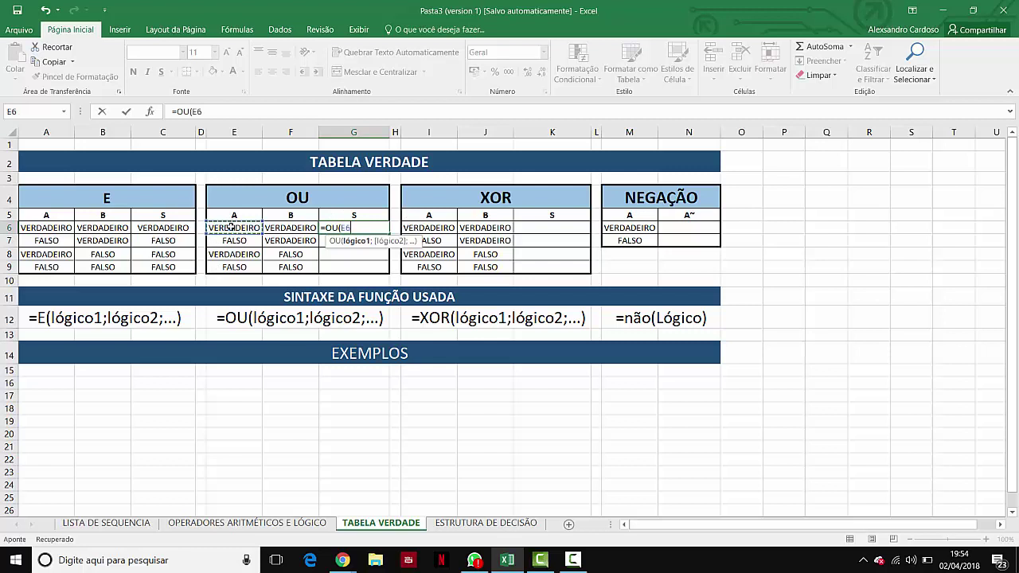
text(;)
click(295, 229)
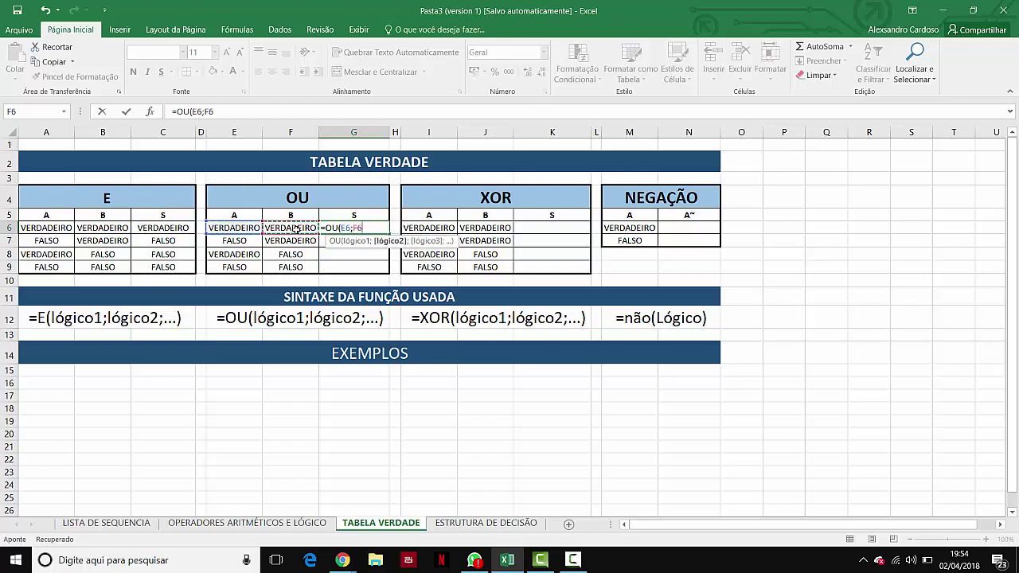
text())
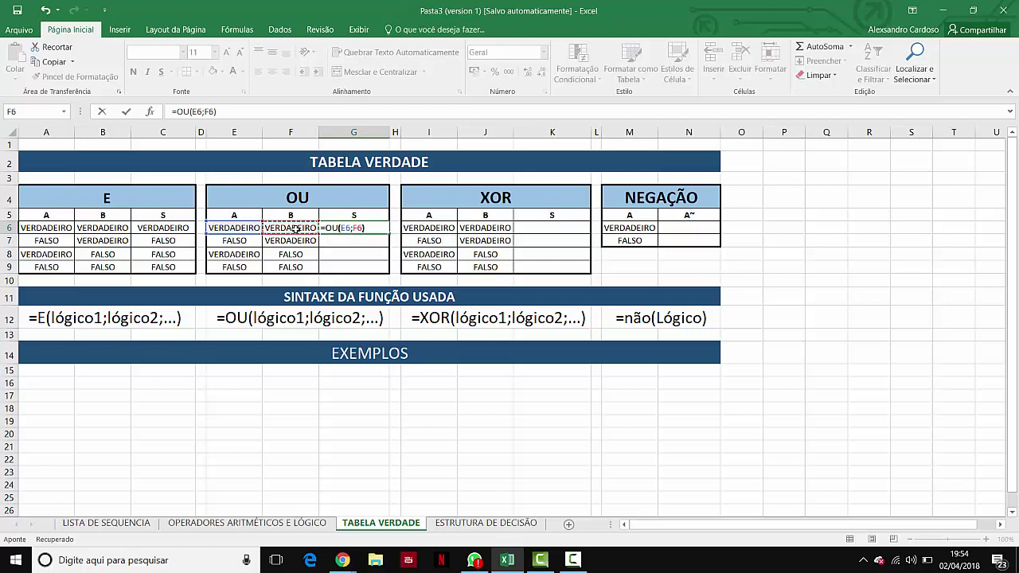
key(Return)
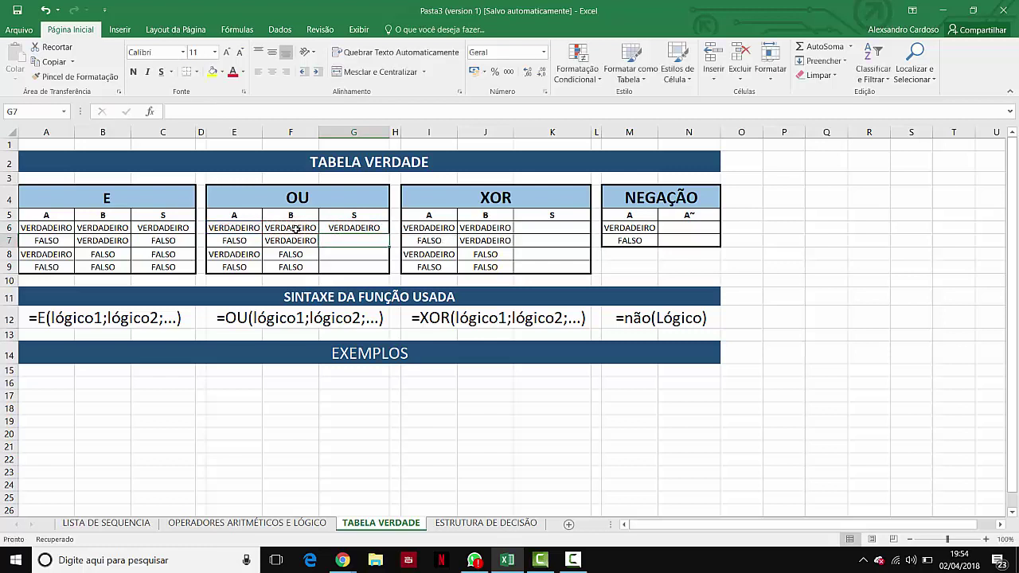
Enter the formula =OU(E7;F7) in cell G7 of the OU table
text(=)
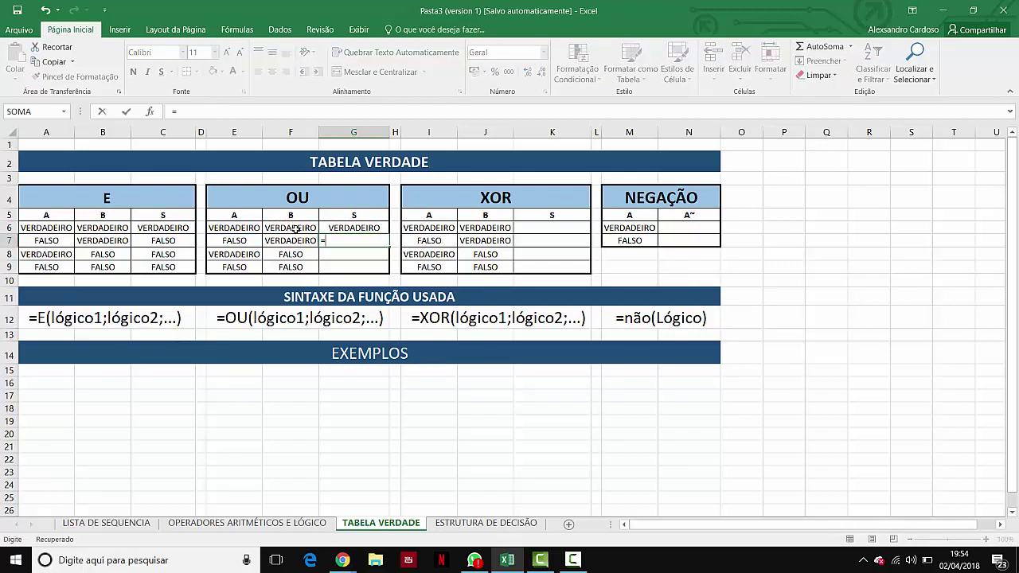
text(OU()
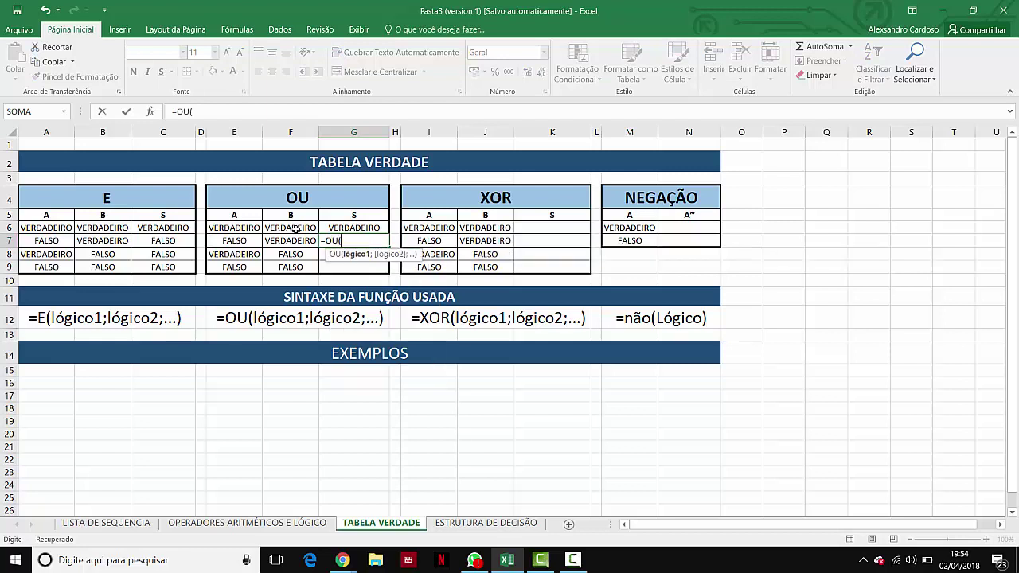
click(251, 241)
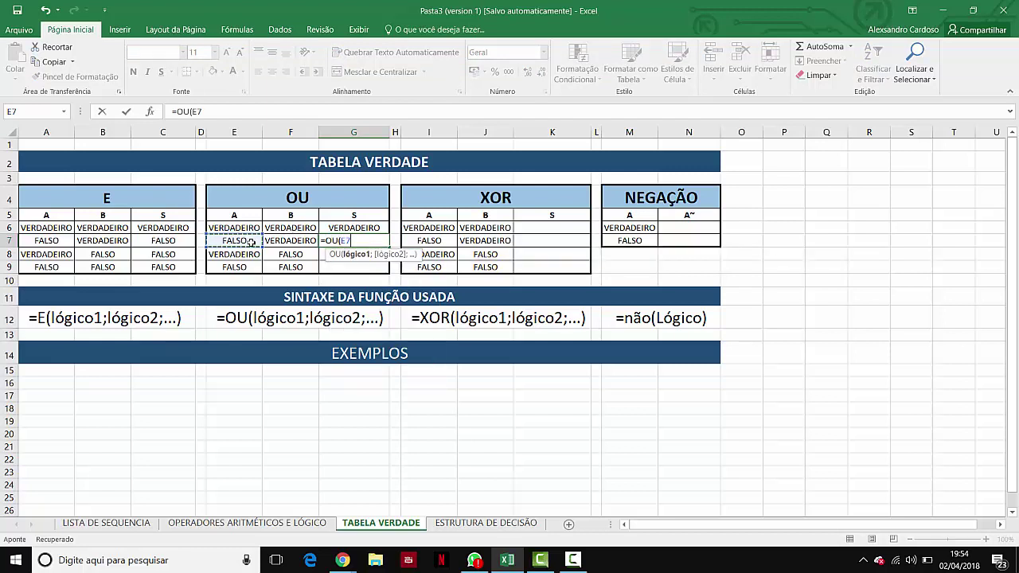
text(;)
click(290, 240)
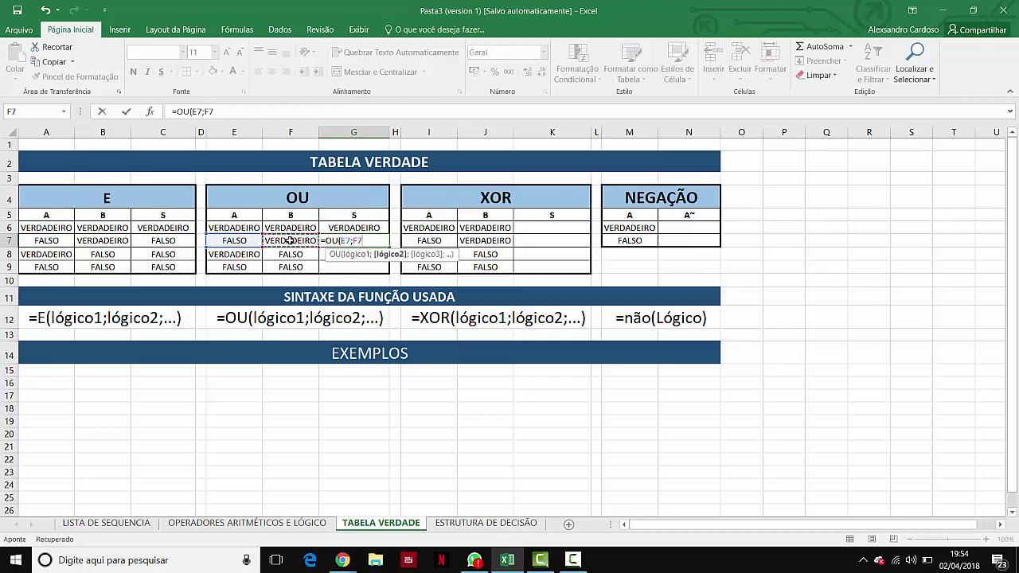
text())
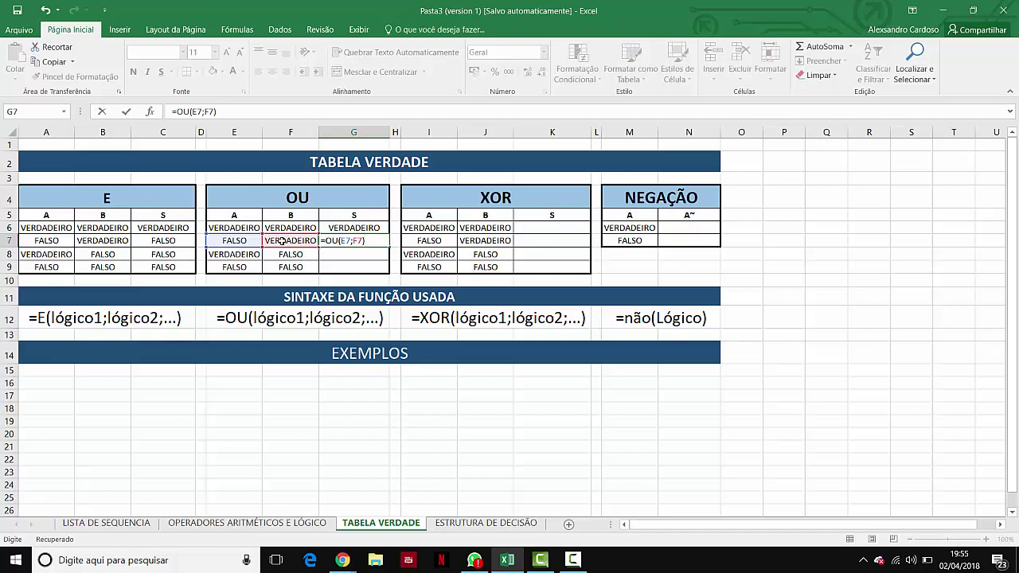
key(Return)
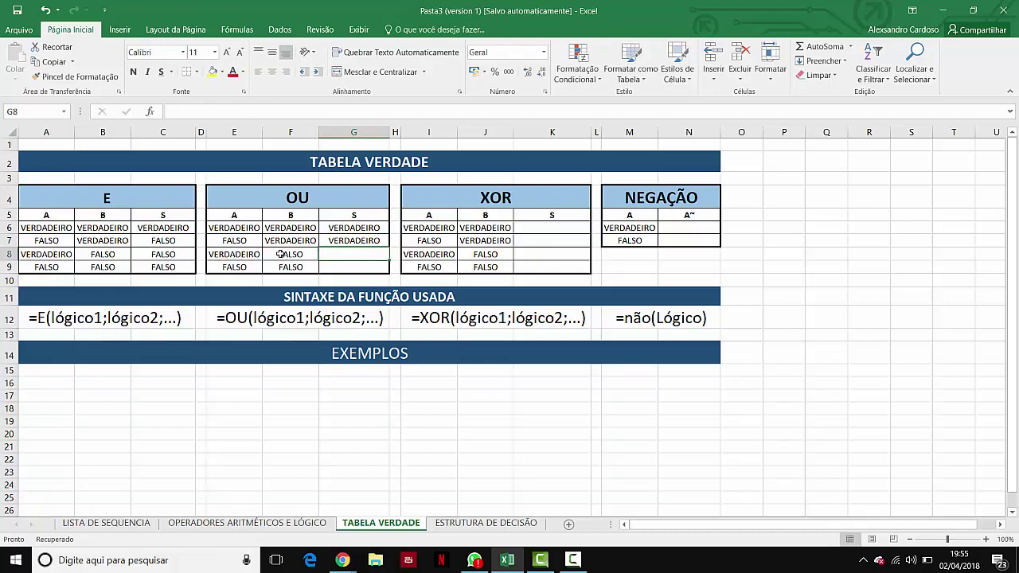
Enter the formula =OU(E8;F8) in cell G8 of the OU table
text(=OU()
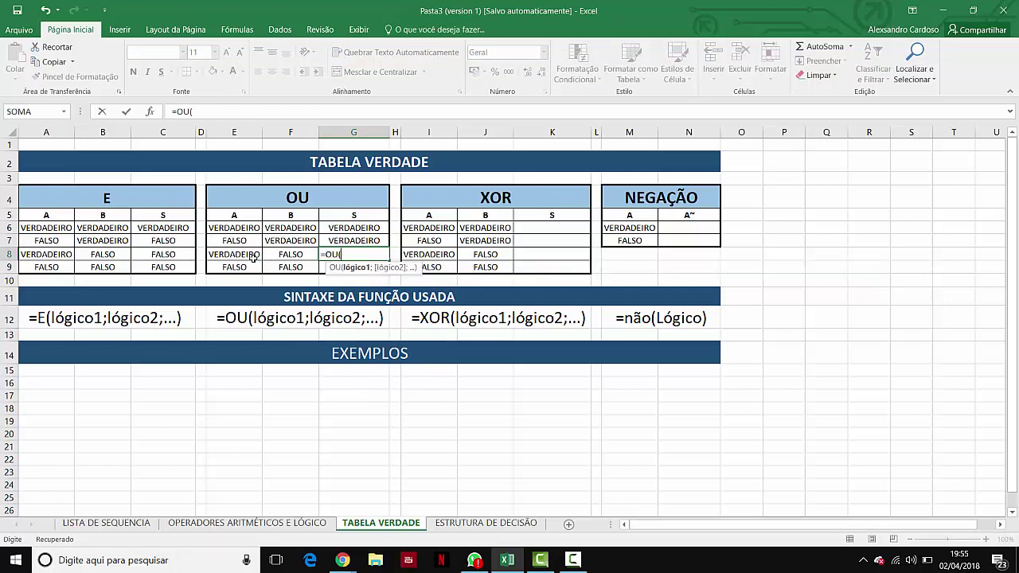
click(242, 254)
text(;)
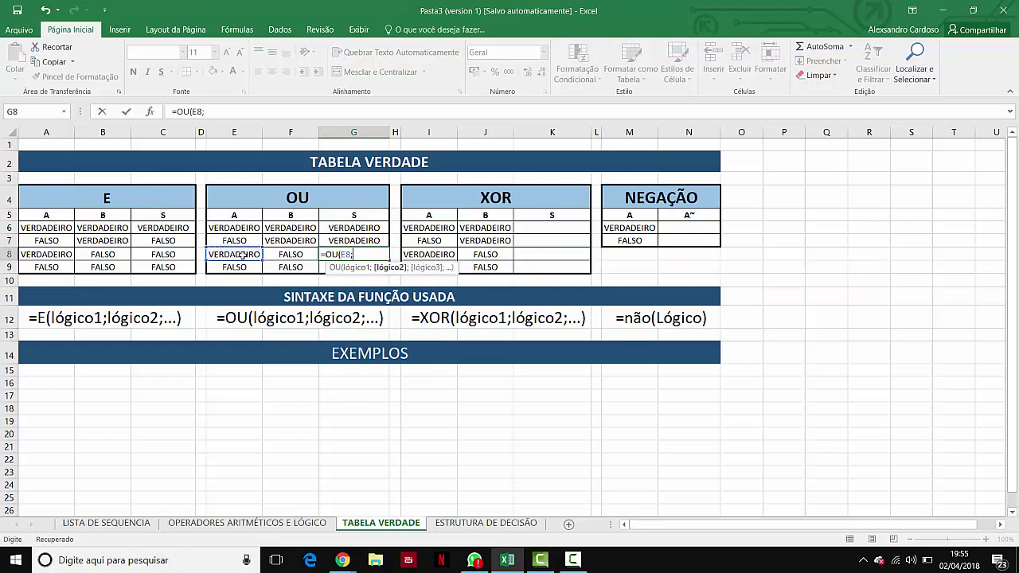
click(282, 255)
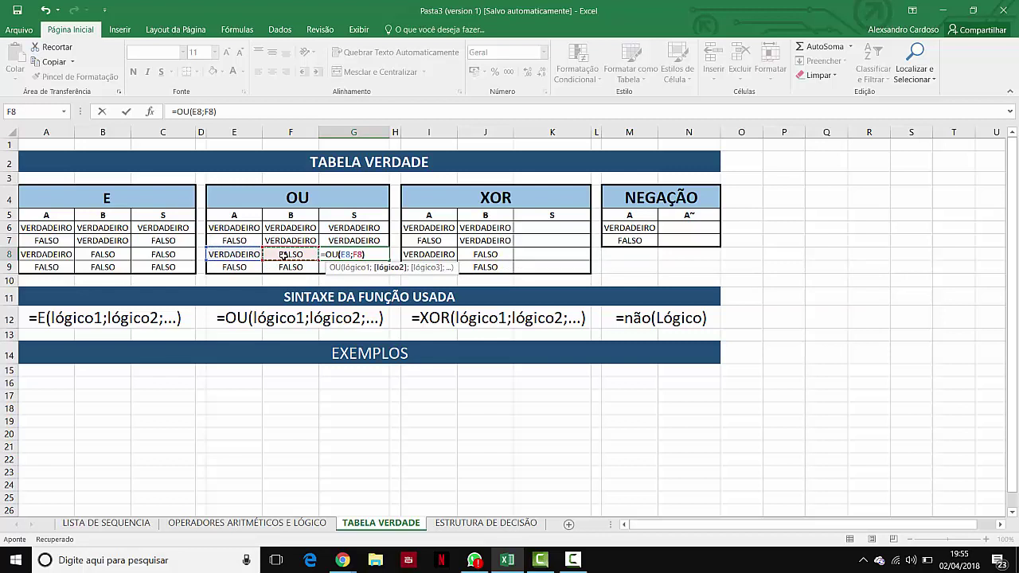
key(Return)
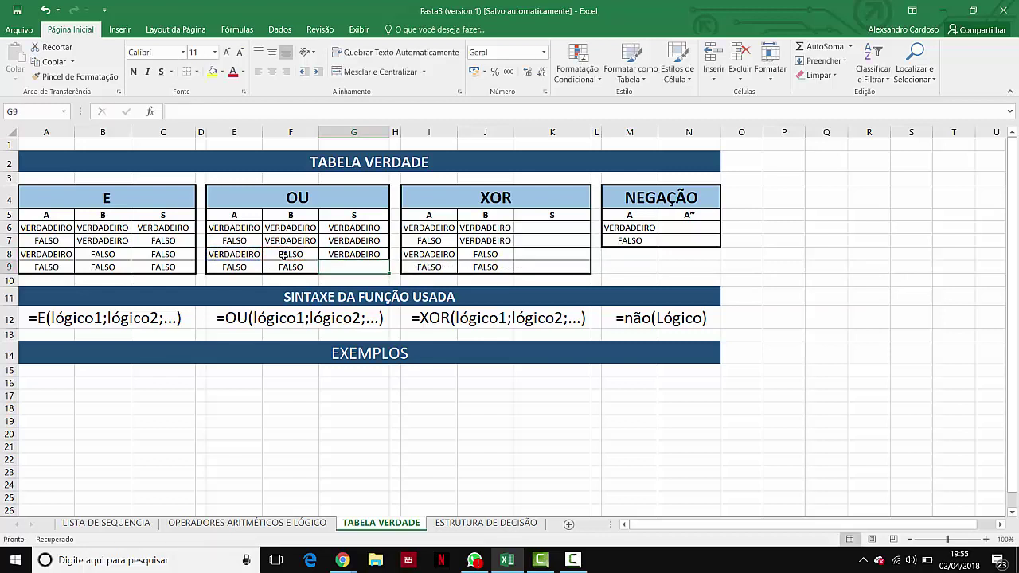
Enter the formula =OU(E9;F9) in cell G9 of the OU table
text(=OU)
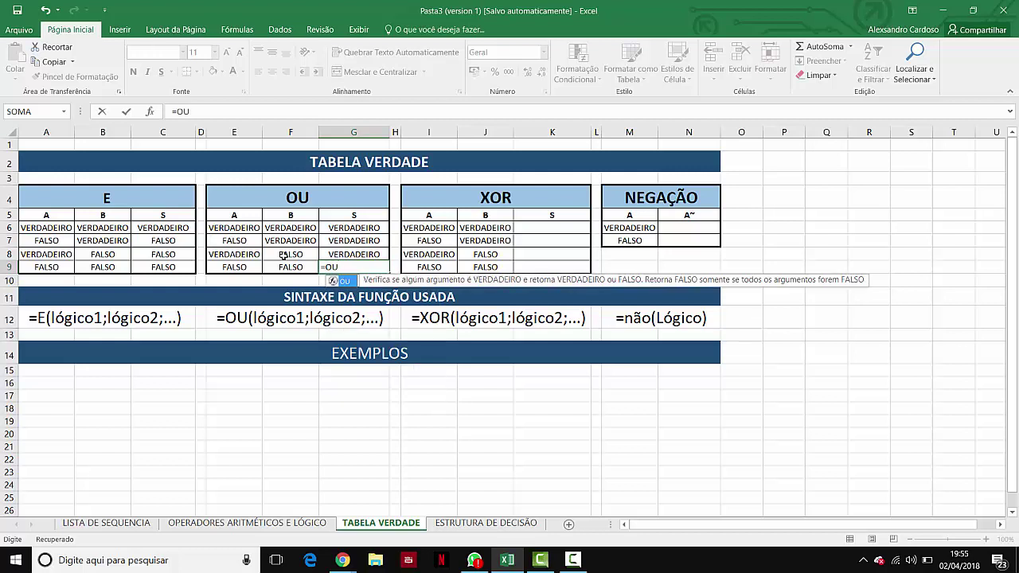
text(()
click(248, 267)
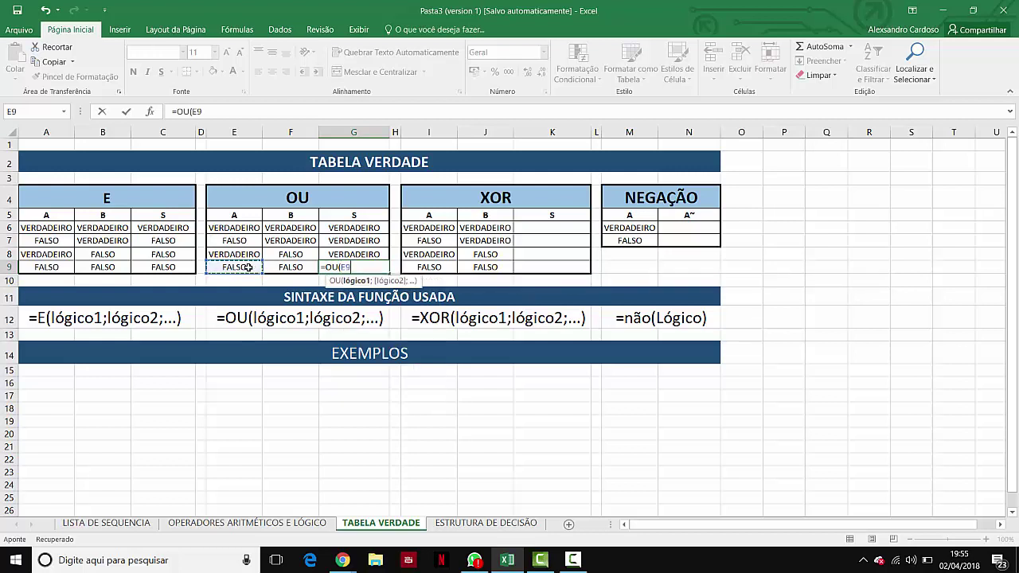
text(;)
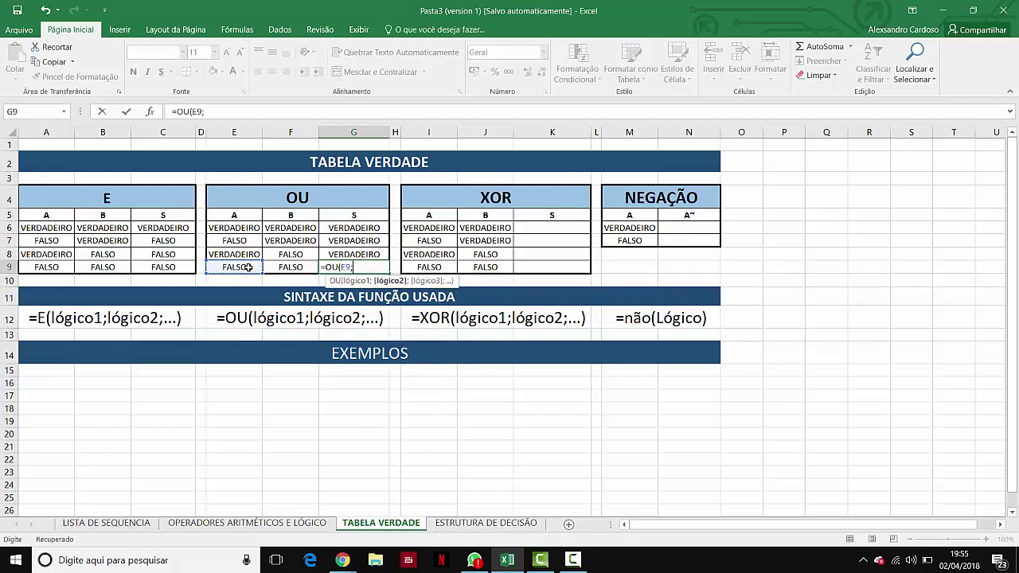
click(286, 267)
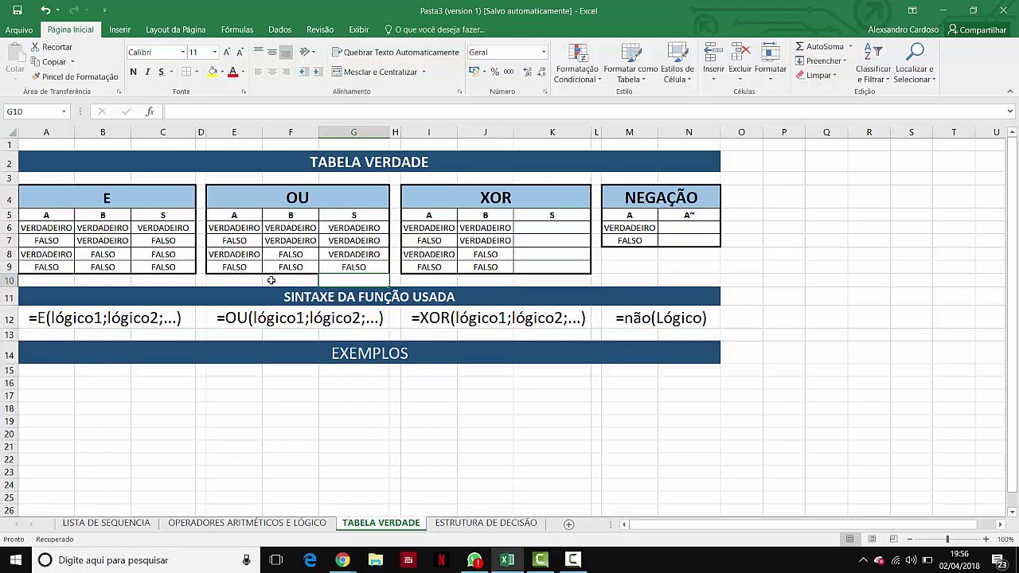
Enter the formula =XOR(I6;J6) in cell K6 of the XOR table
click(539, 229)
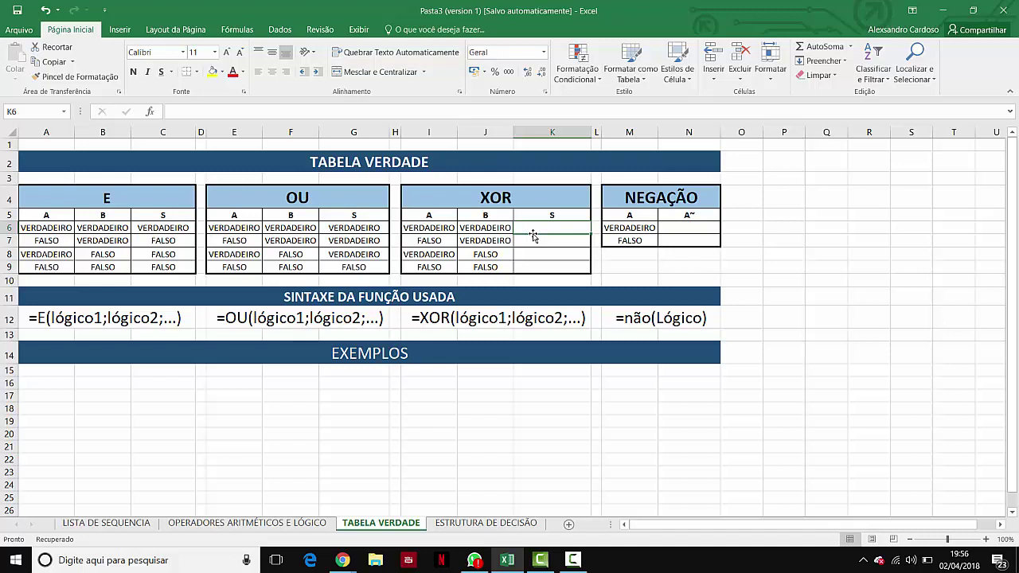
text(=XOR)
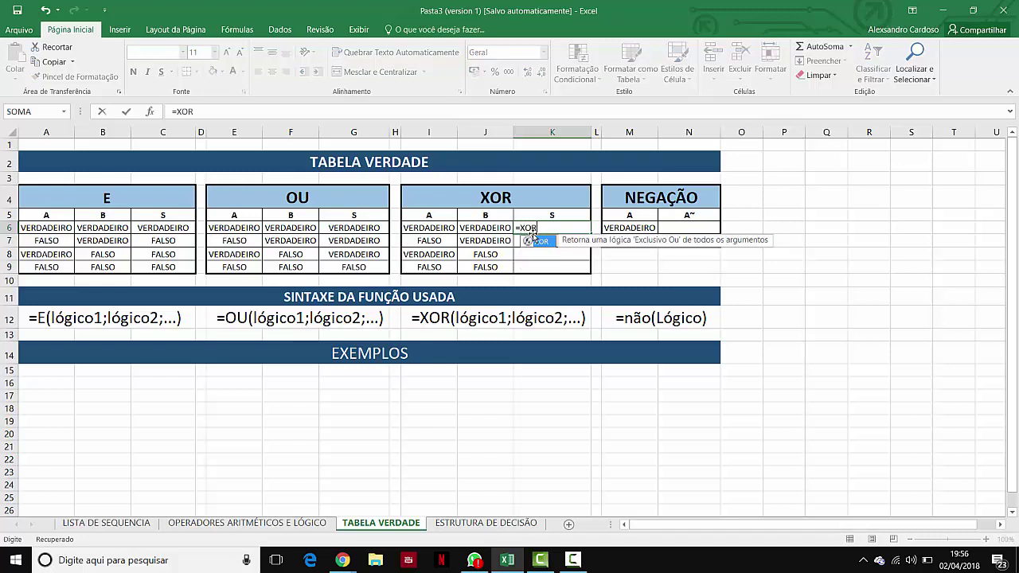
text(()
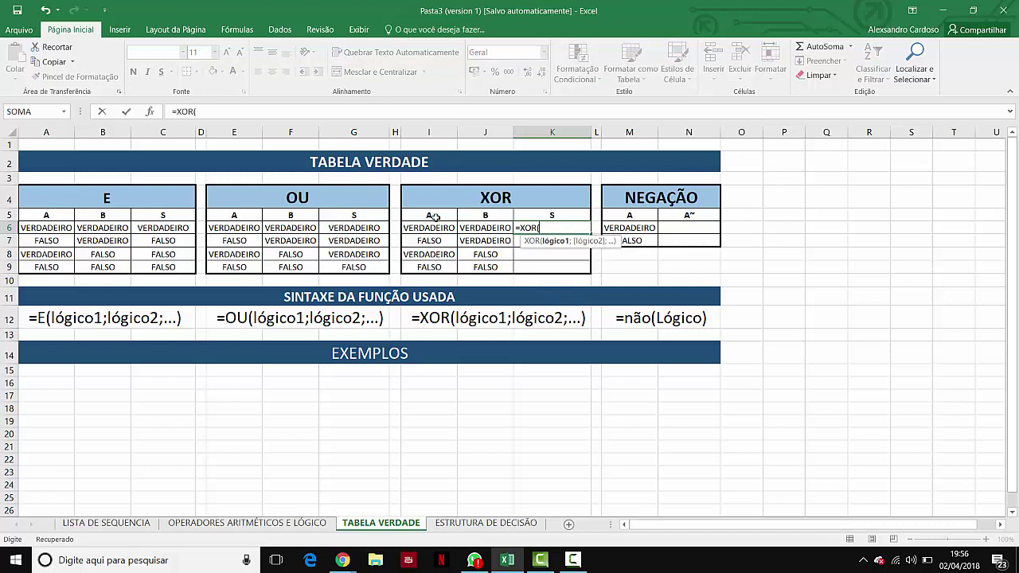
click(427, 231)
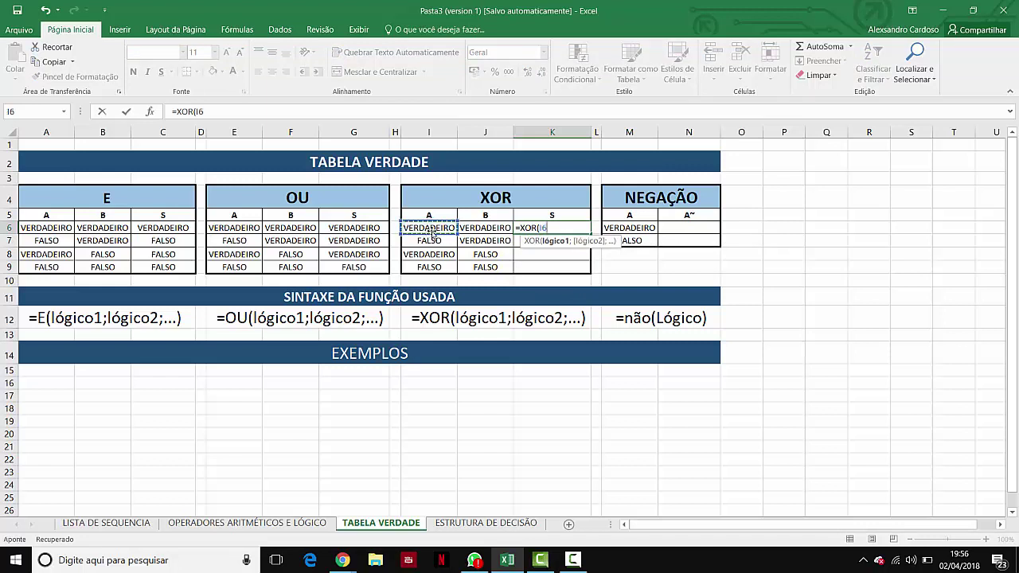
text(;)
click(483, 229)
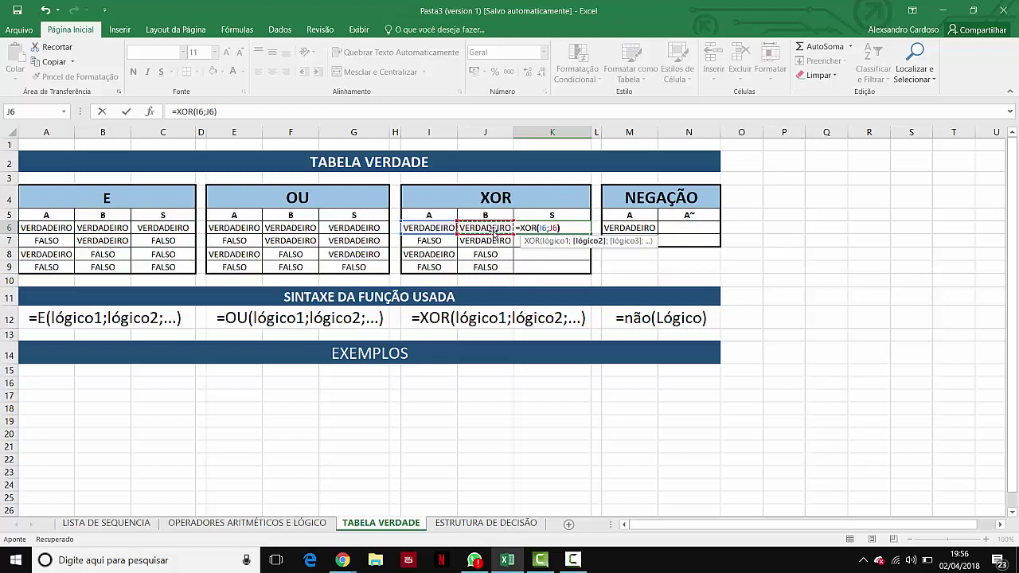
text())
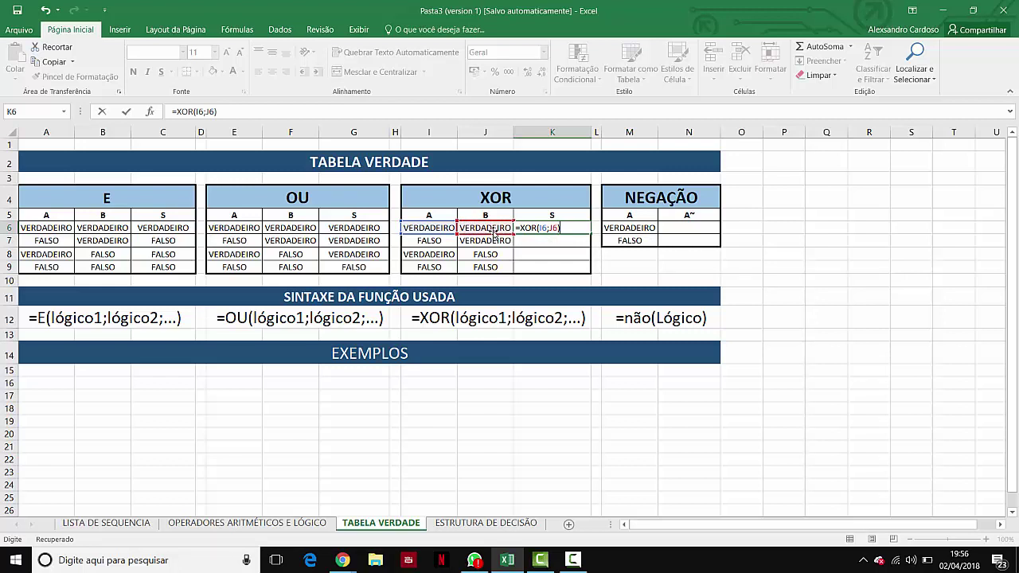
key(Return)
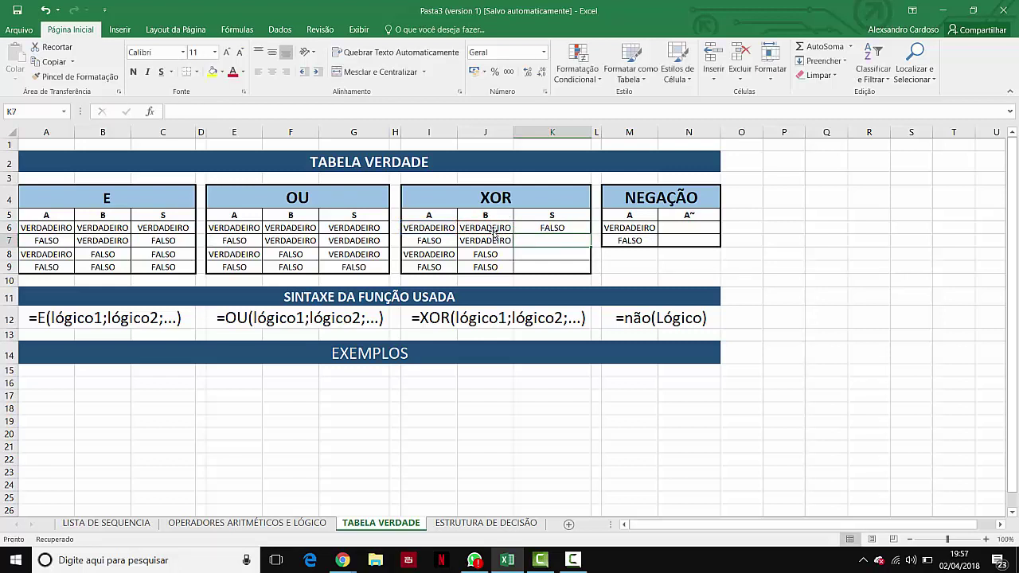
Enter the formula =XOR(I7;J7) in cell K7 of the XOR table
text(=XOR)
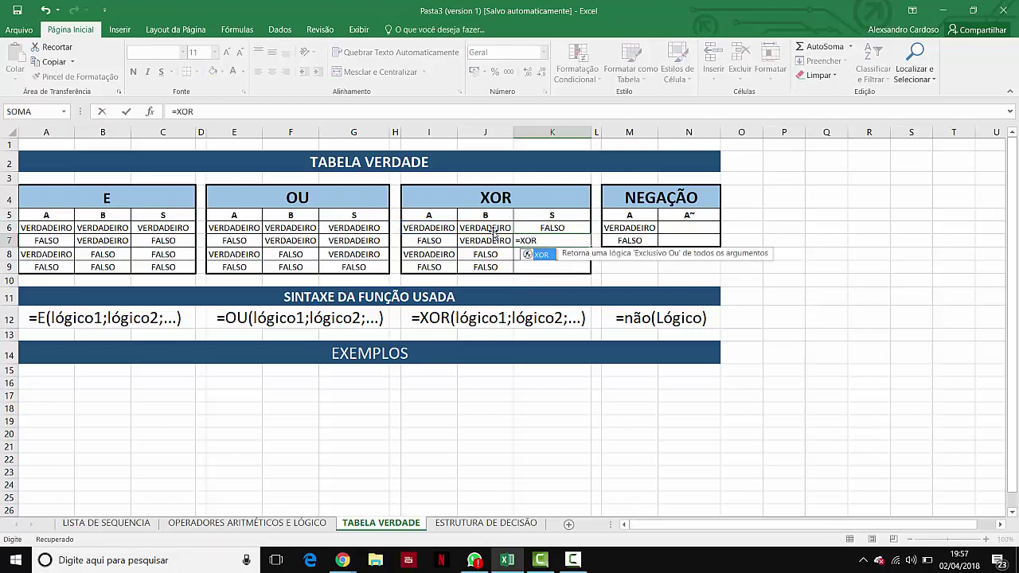
text(()
click(438, 243)
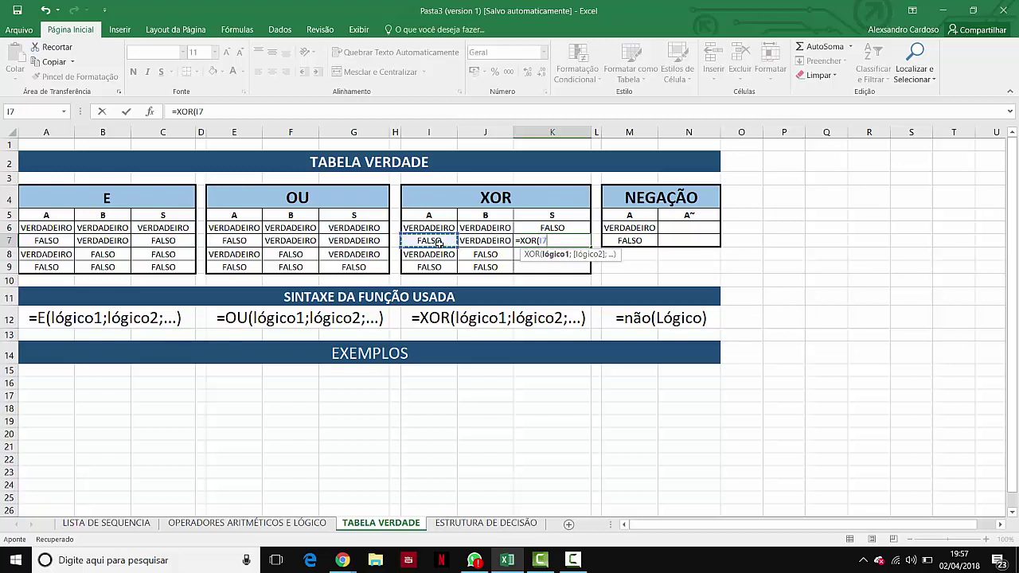
text(;)
click(491, 240)
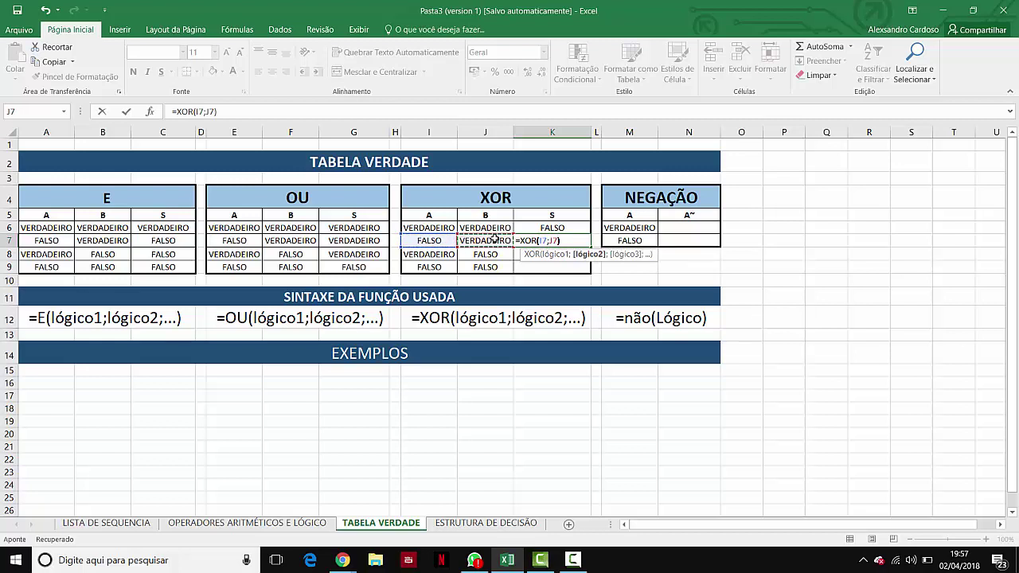
key(Return)
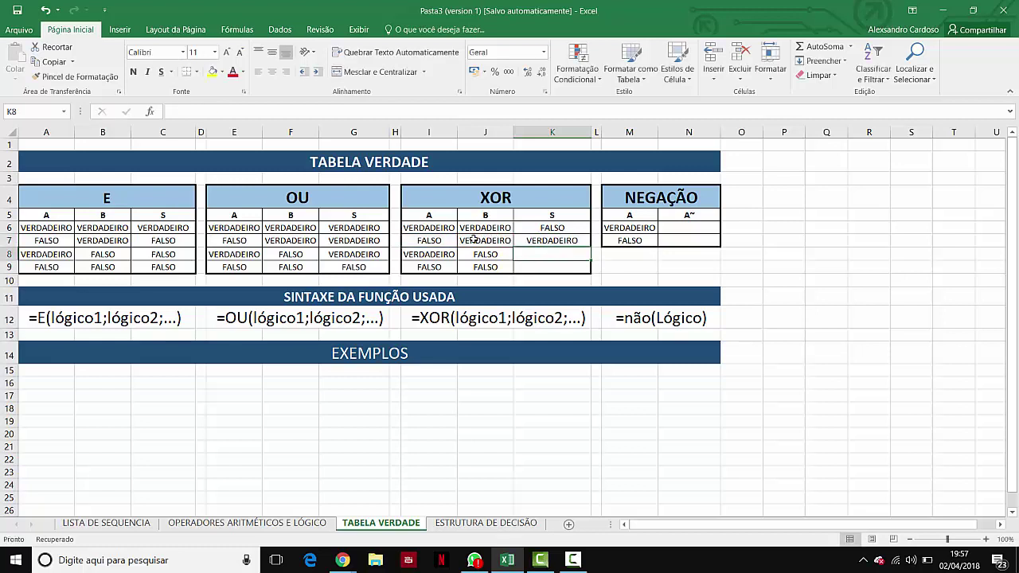
click(476, 241)
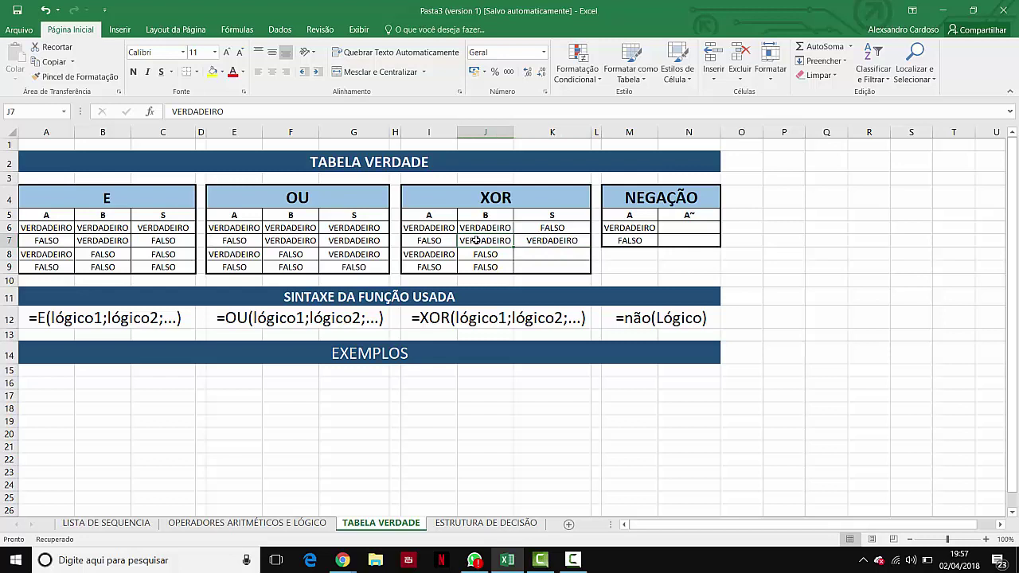
click(428, 241)
click(469, 240)
Enter the formula =XOR(I8;J8) in cell K8 of the XOR table
click(541, 255)
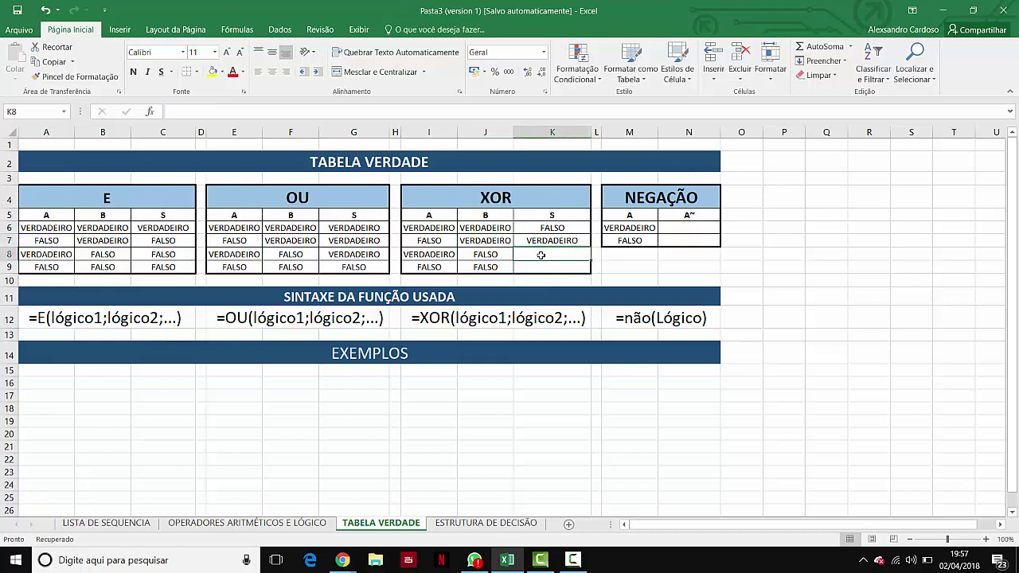
text(=X)
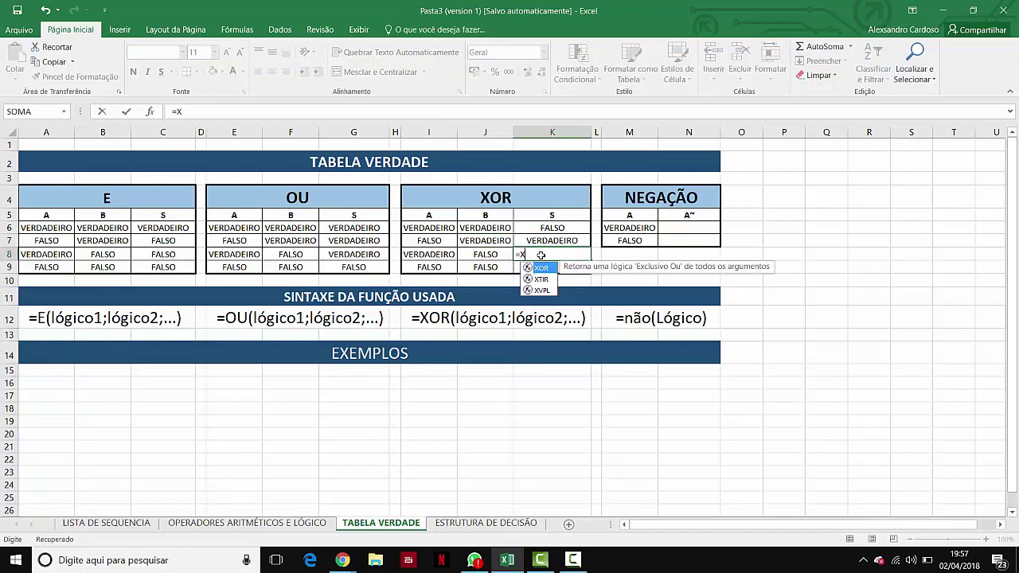
text(OR()
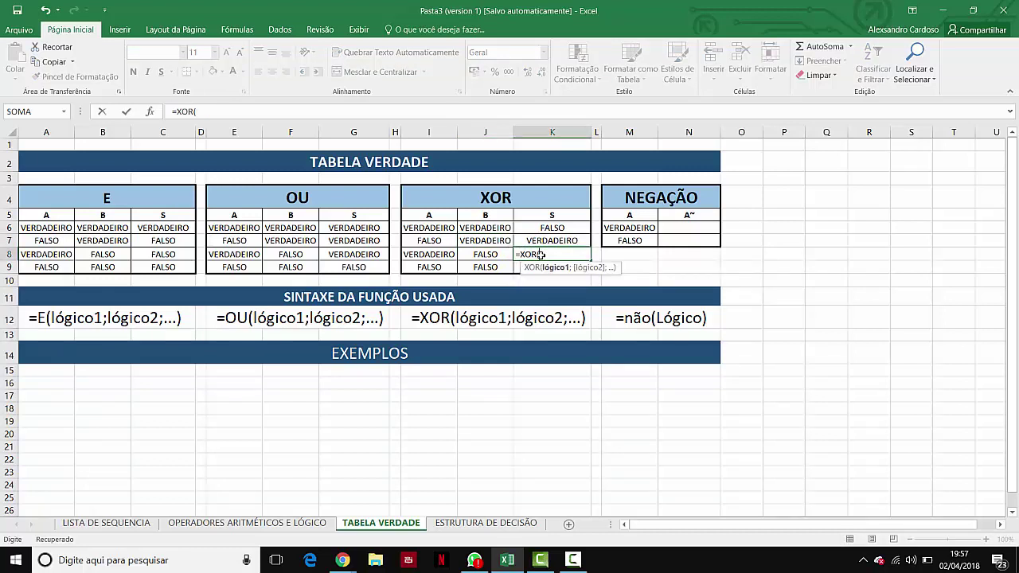
click(434, 254)
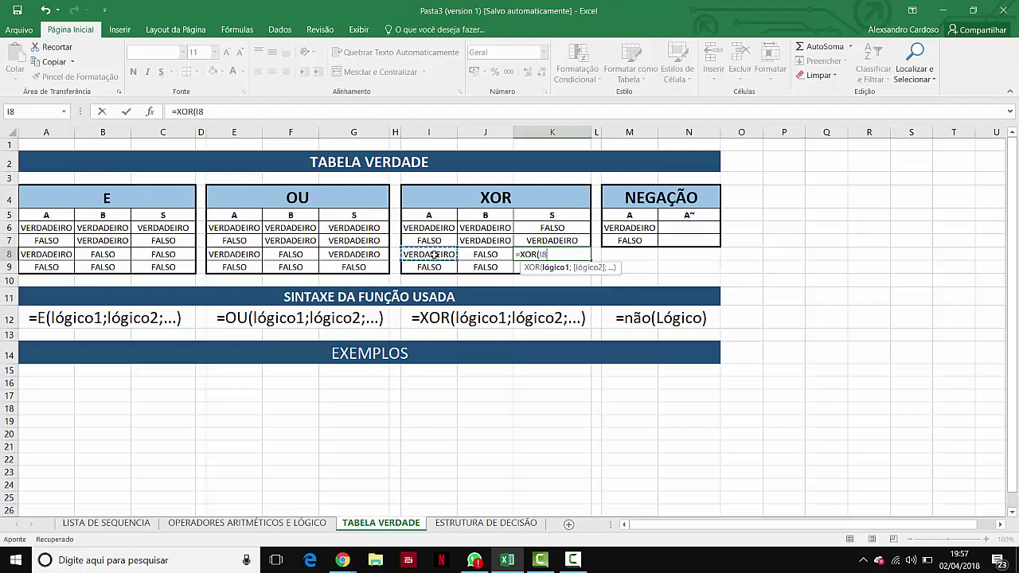
text(;)
click(493, 255)
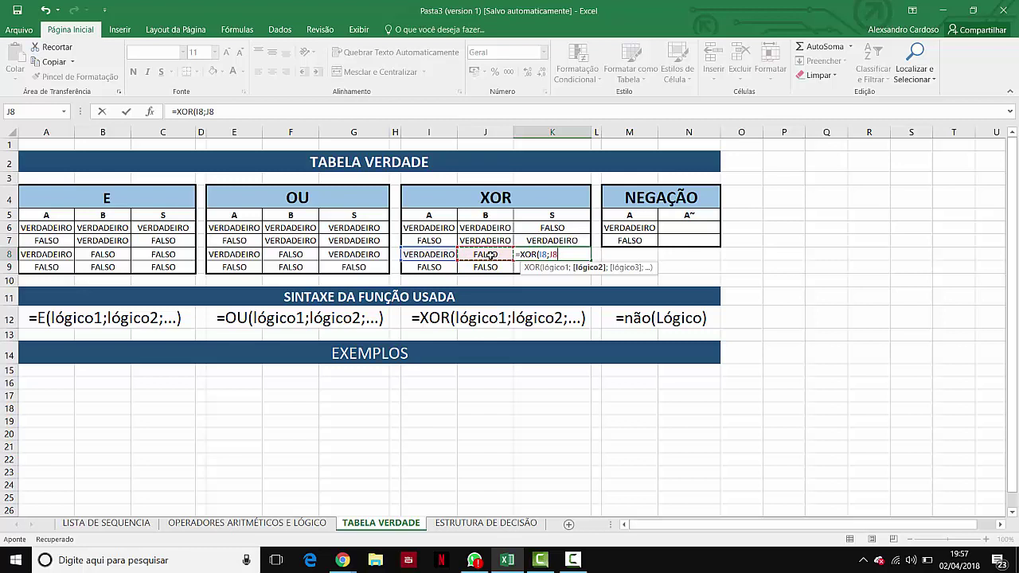
text())
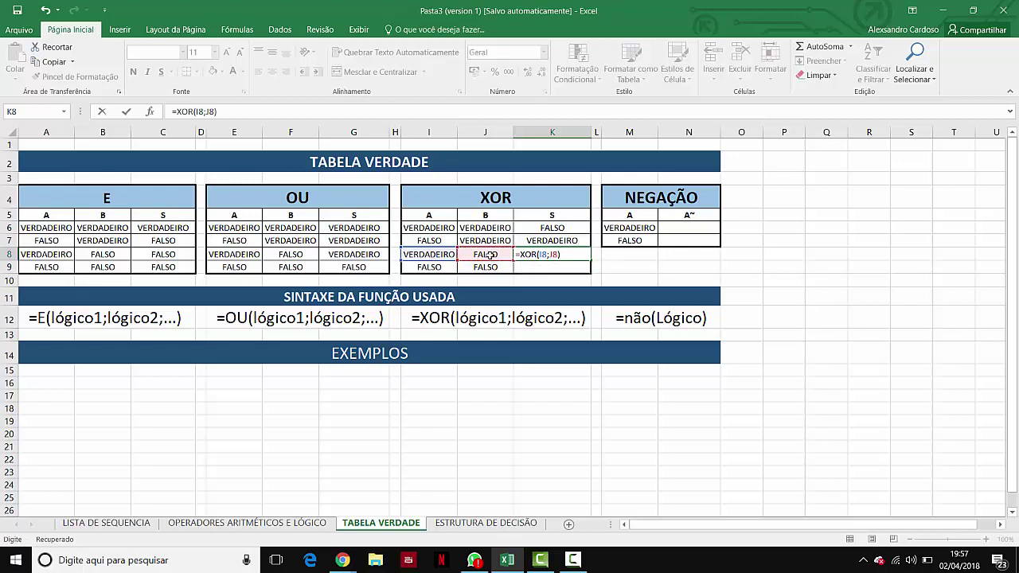
key(Return)
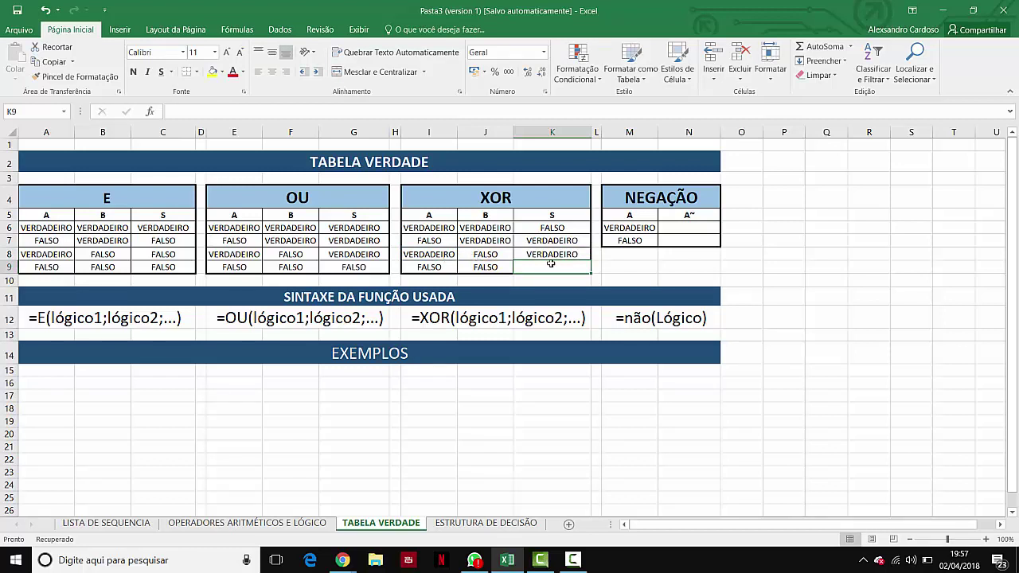
Enter the formula =XOR(I9;J9) in cell K9 of the XOR table
text(=)
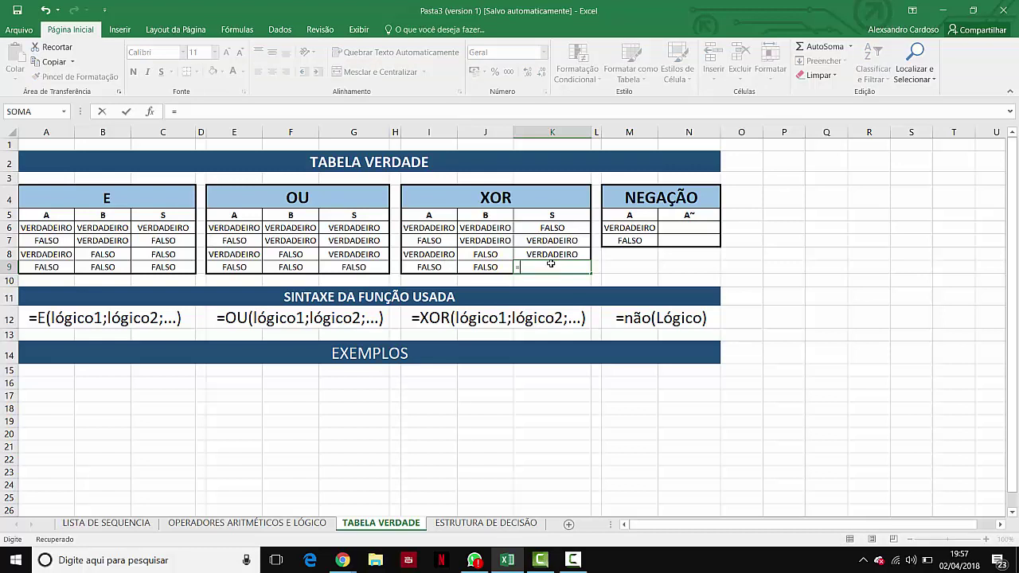
text(XOR()
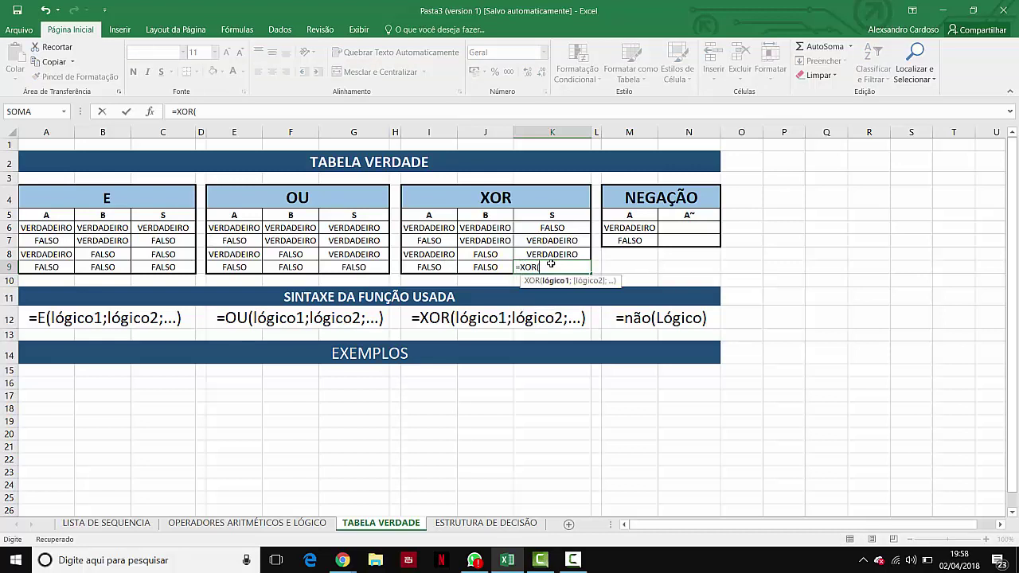
click(422, 267)
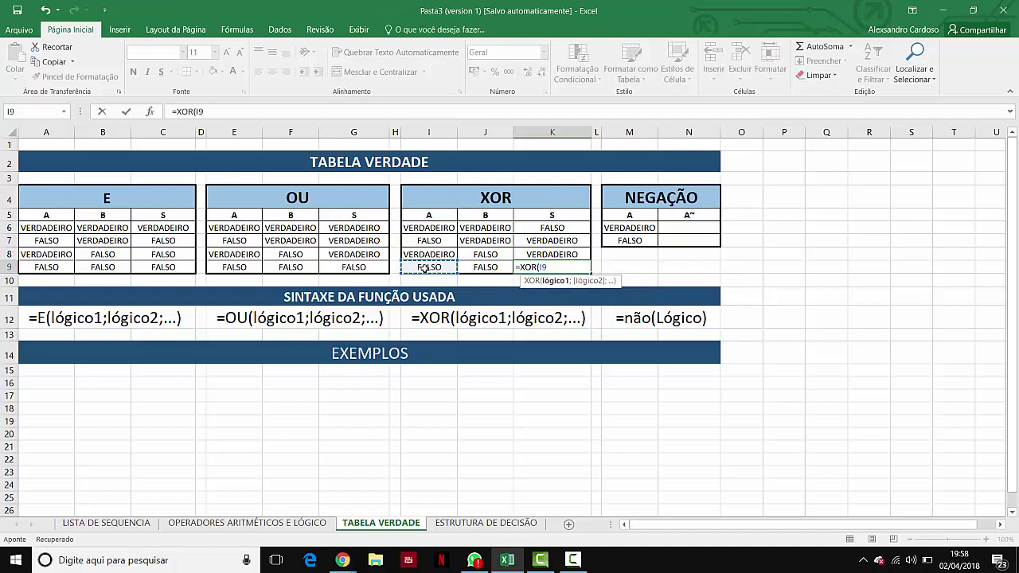
text(;)
click(487, 266)
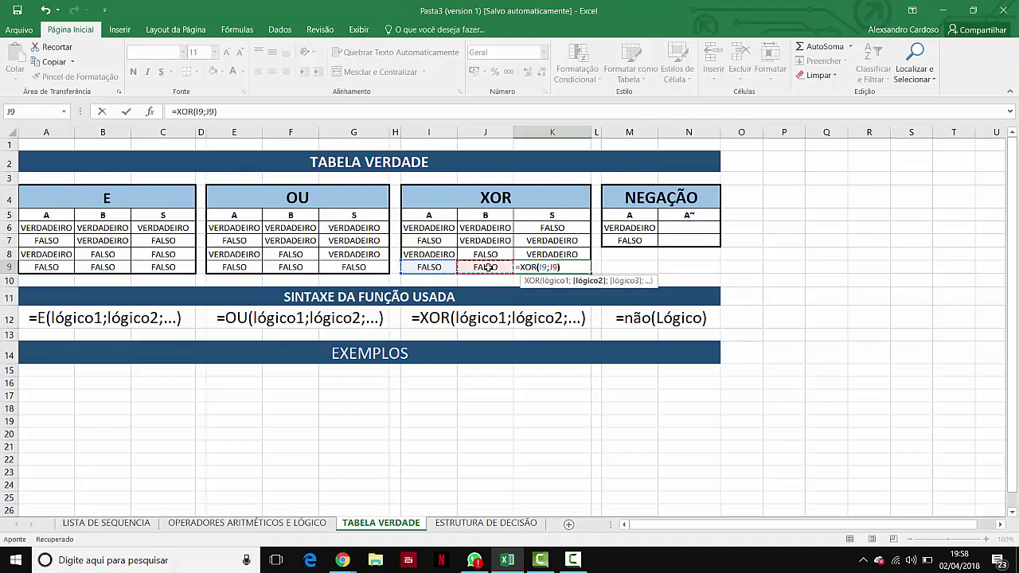
key(Return)
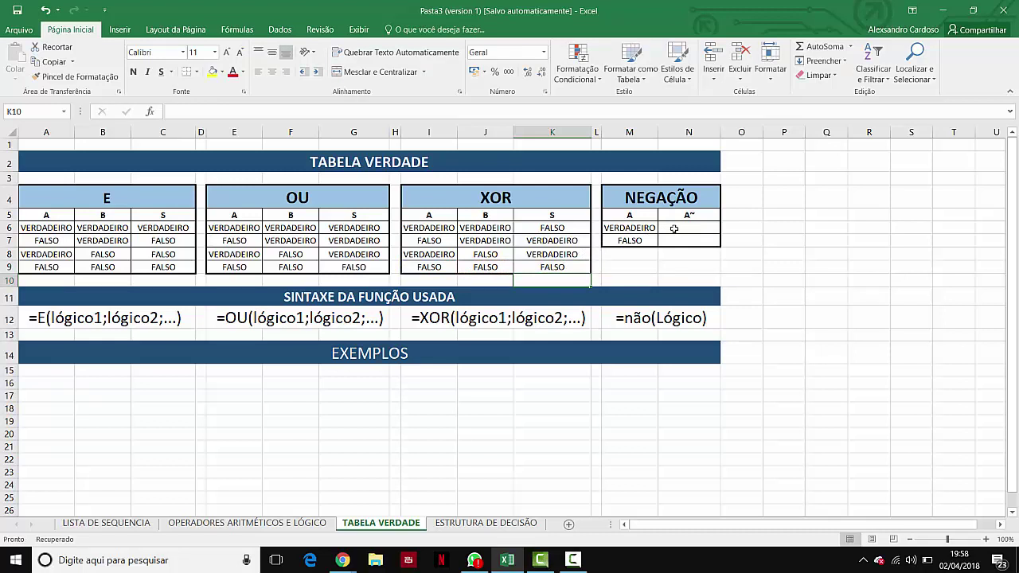
Enter the formula =NÃO(M6) in cell N6 of the NEGAÇÃO table
click(674, 228)
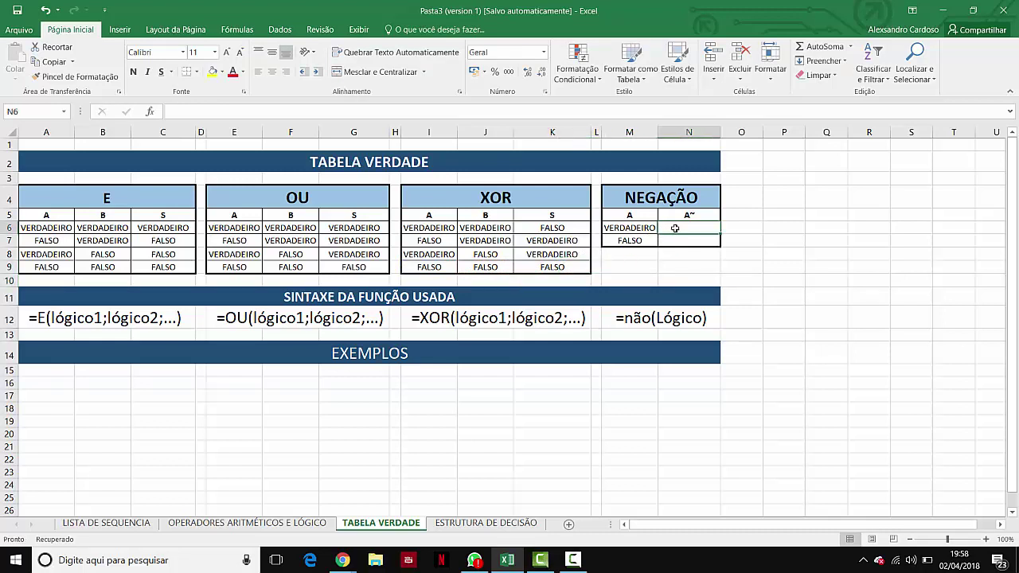
text(=N)
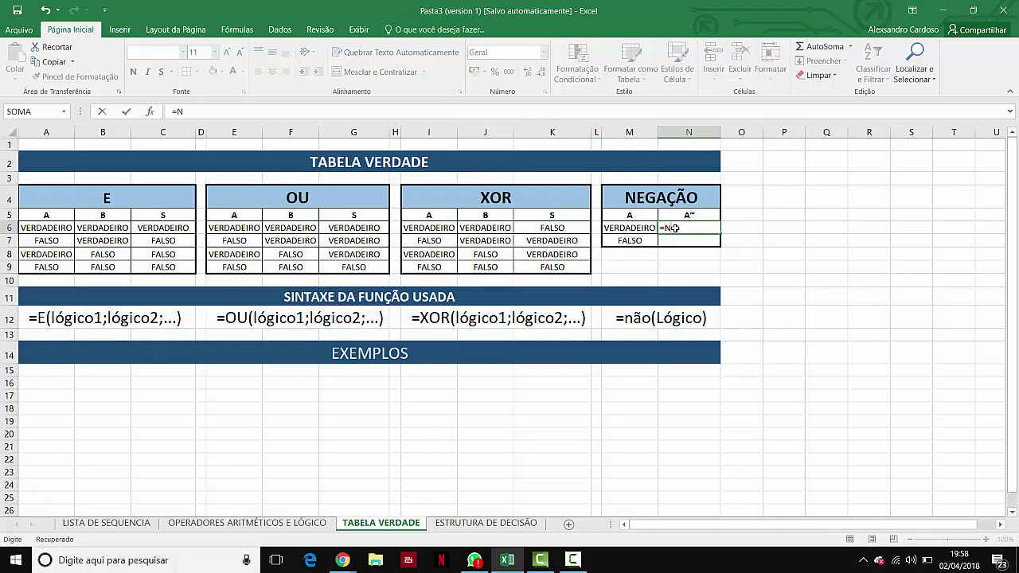
text(ÃO()
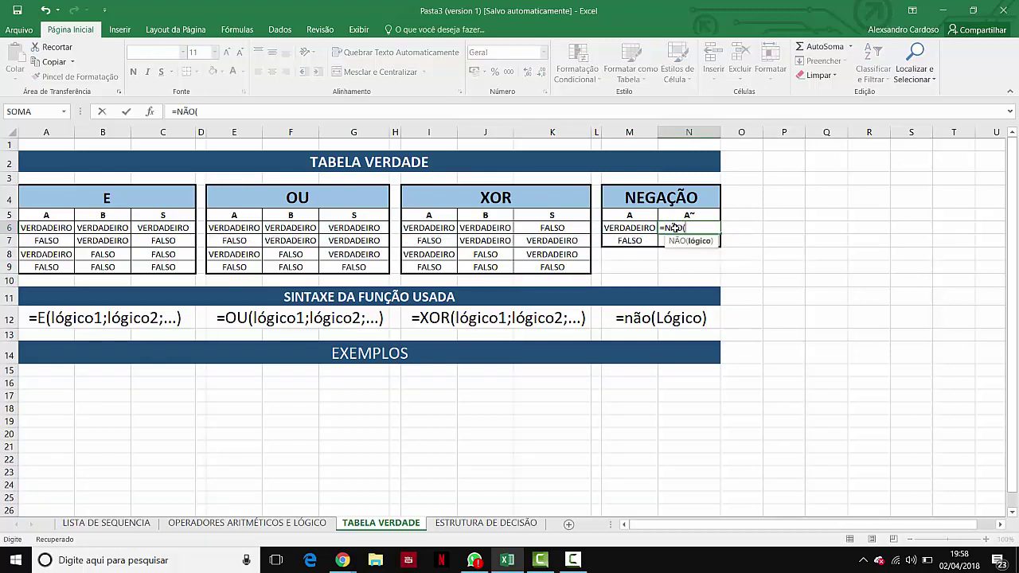
click(629, 227)
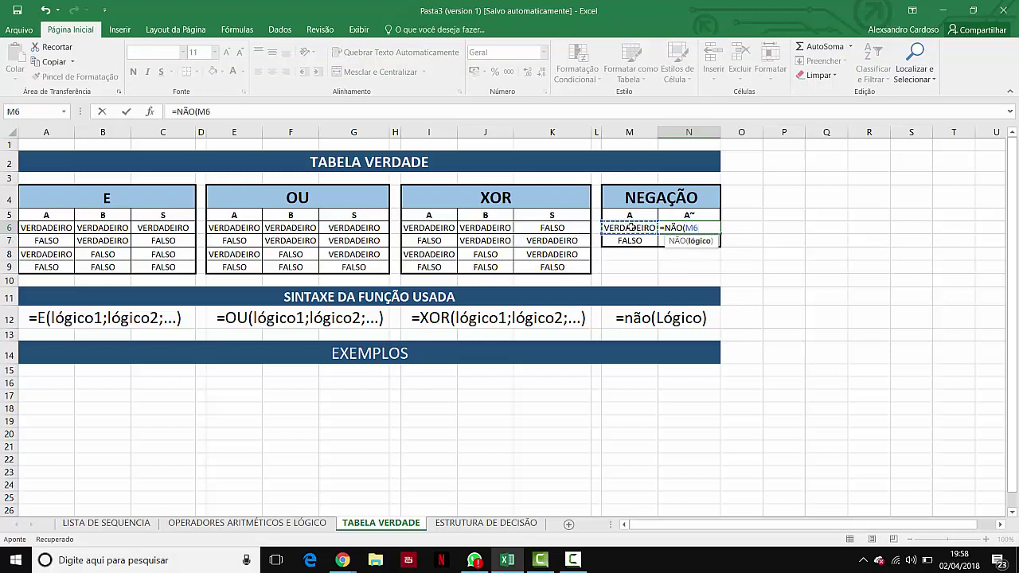
text())
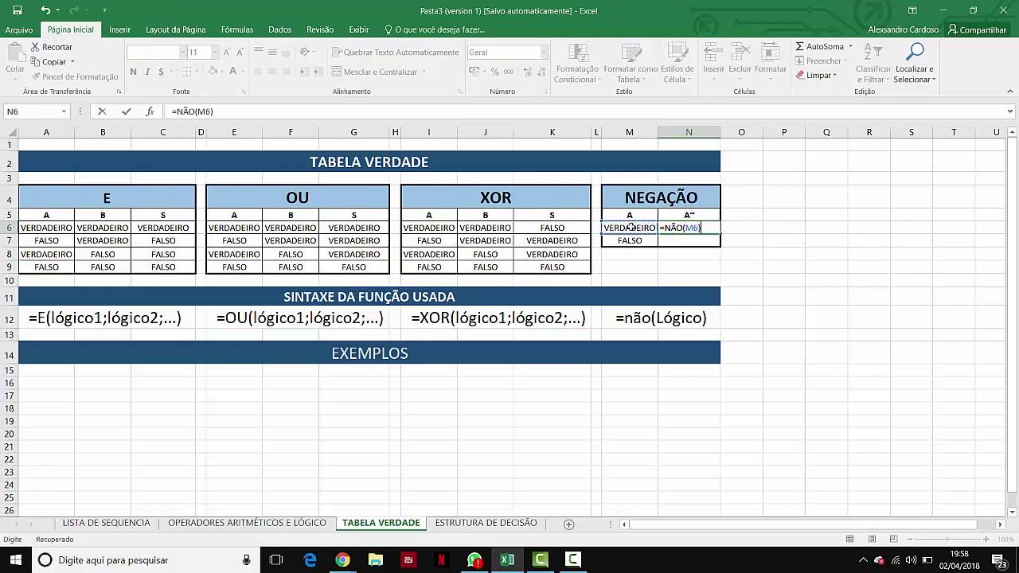
key(Return)
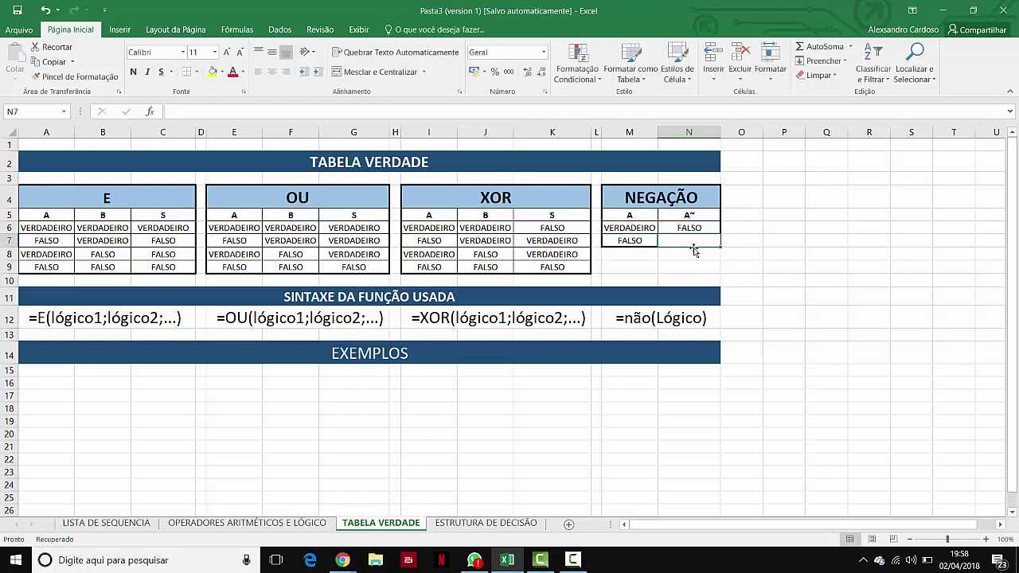
Enter the formula =NÃO(M7) in cell N7 of the NEGAÇÃO table
text(=)
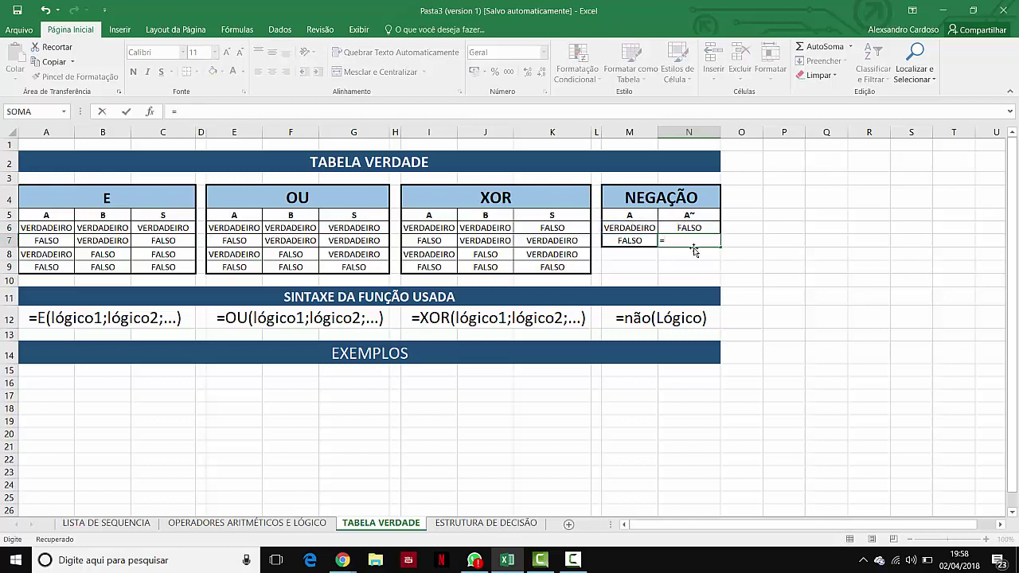
text(NÃO()
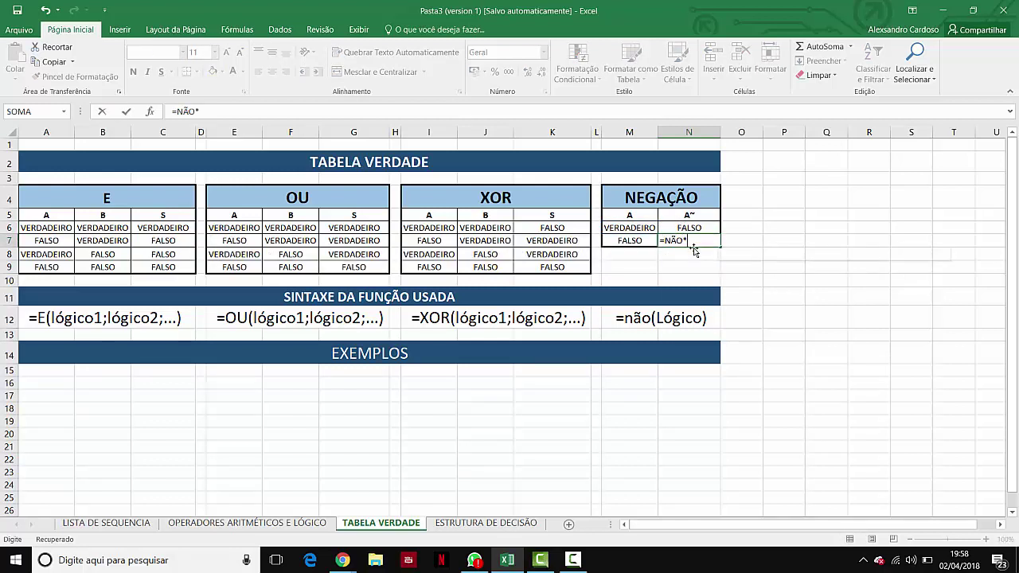
key(BackSpace)
text(()
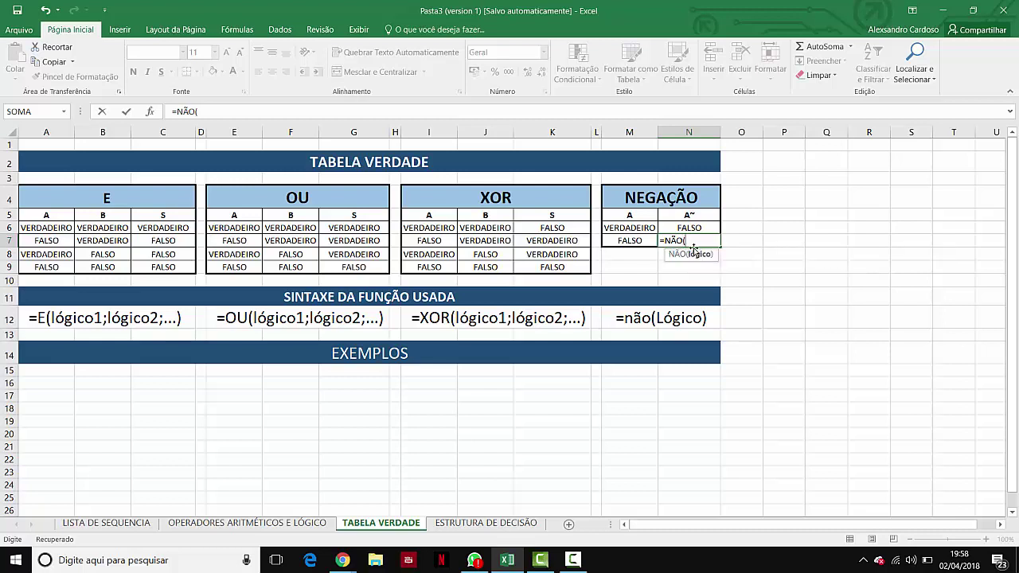
click(623, 240)
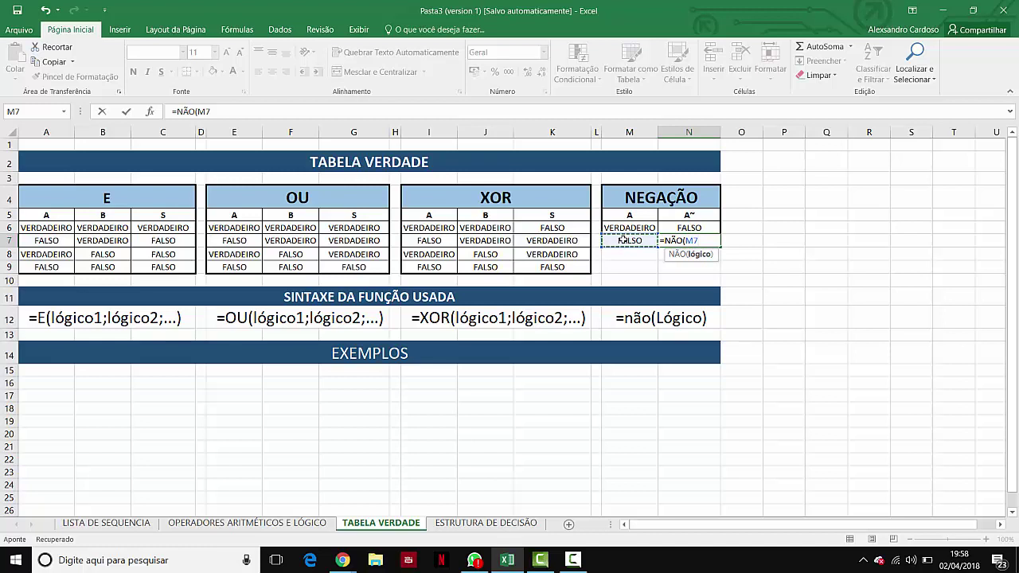
text())
key(Return)
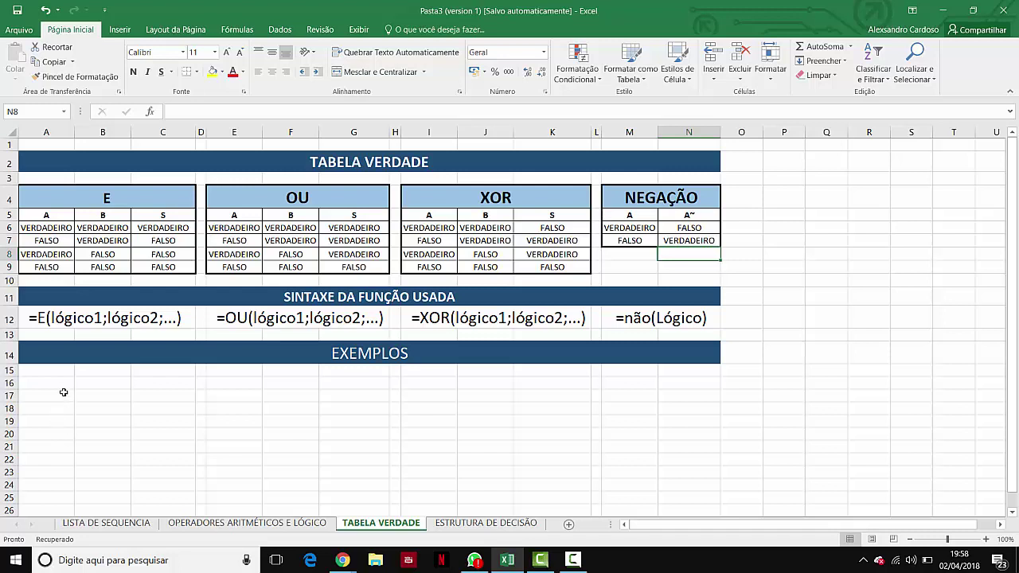
Enter the example formula =E(10>5;5>10) in cell A16 under the EXEMPLOS heading
click(354, 356)
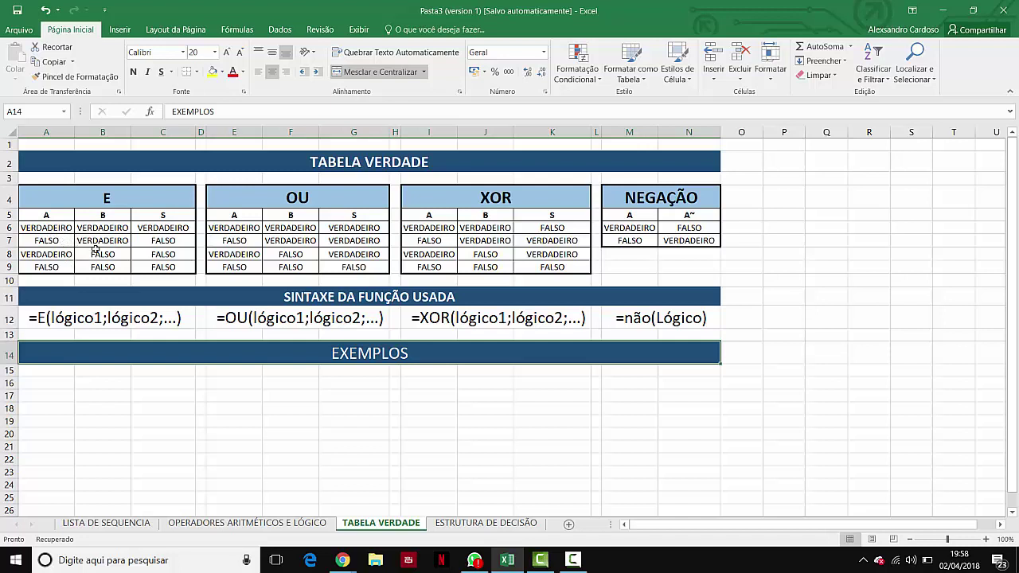
click(45, 384)
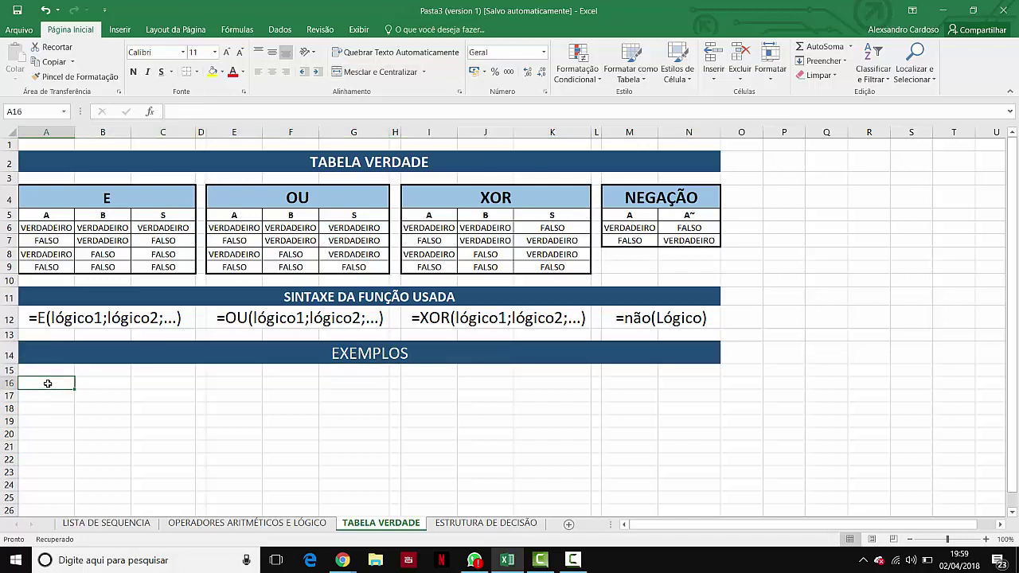
text(=E)
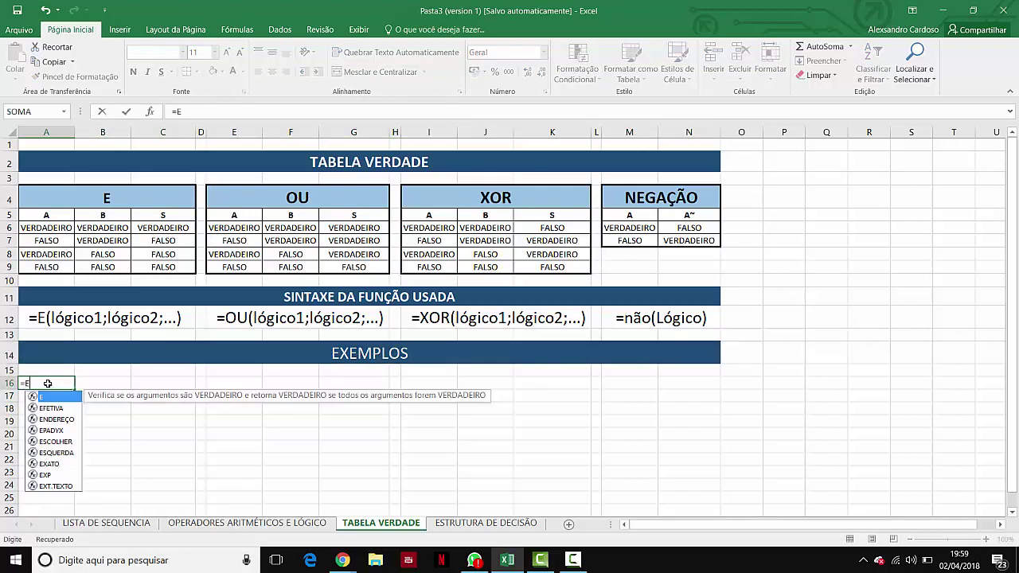
text(()
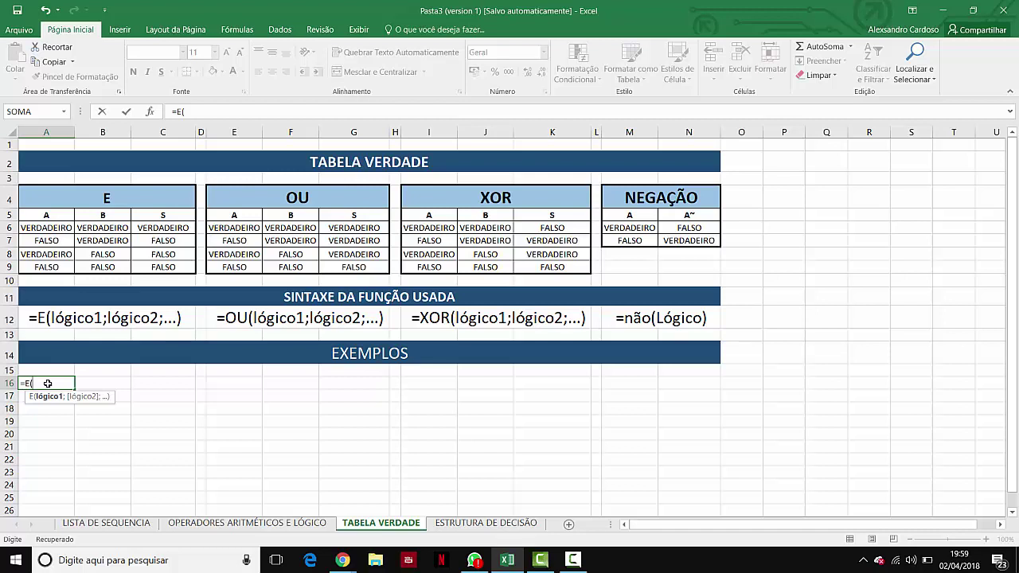
text(10>5)
text(;)
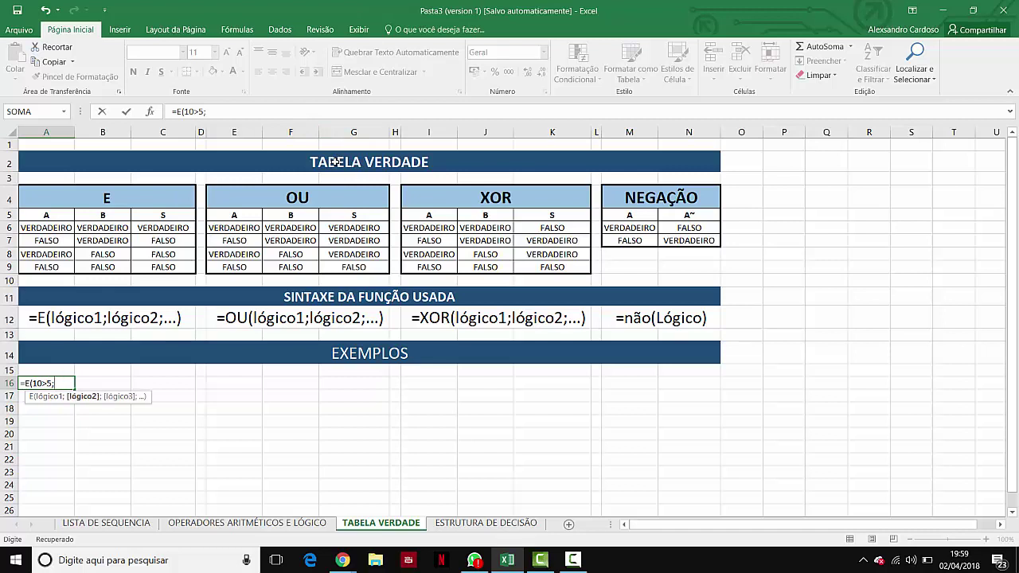
text(5>10))
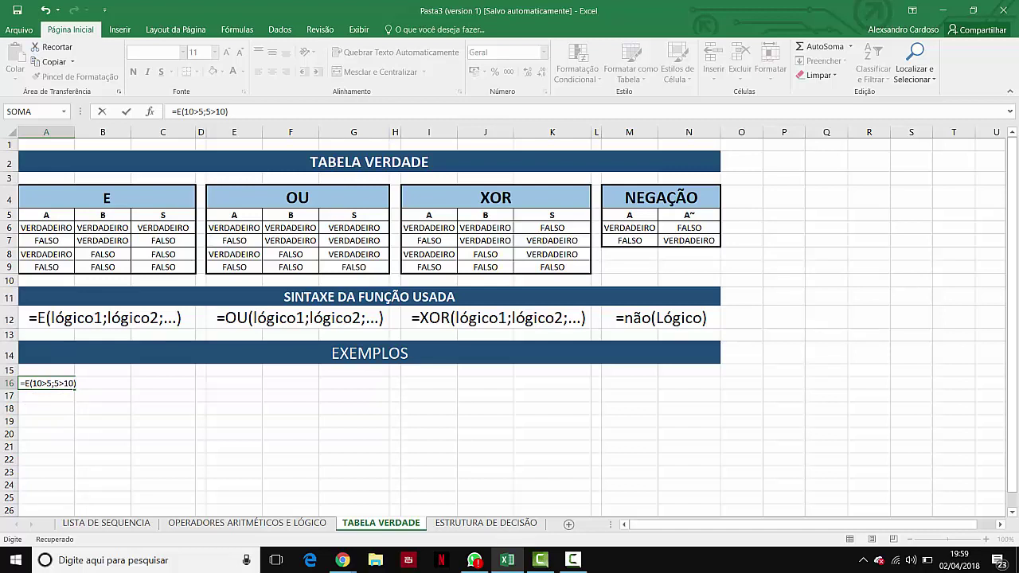
click(53, 384)
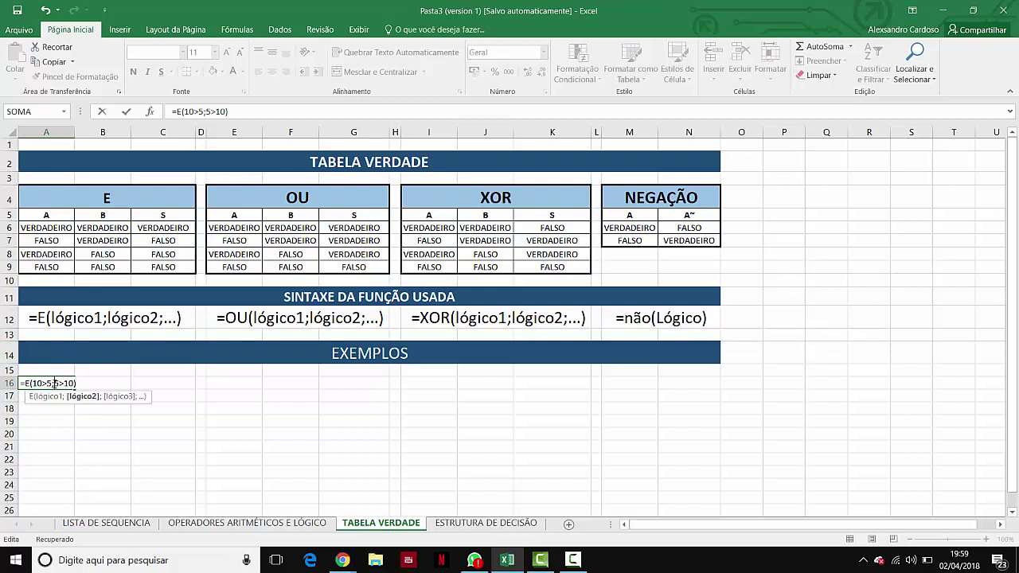
drag(35, 383, 51, 384)
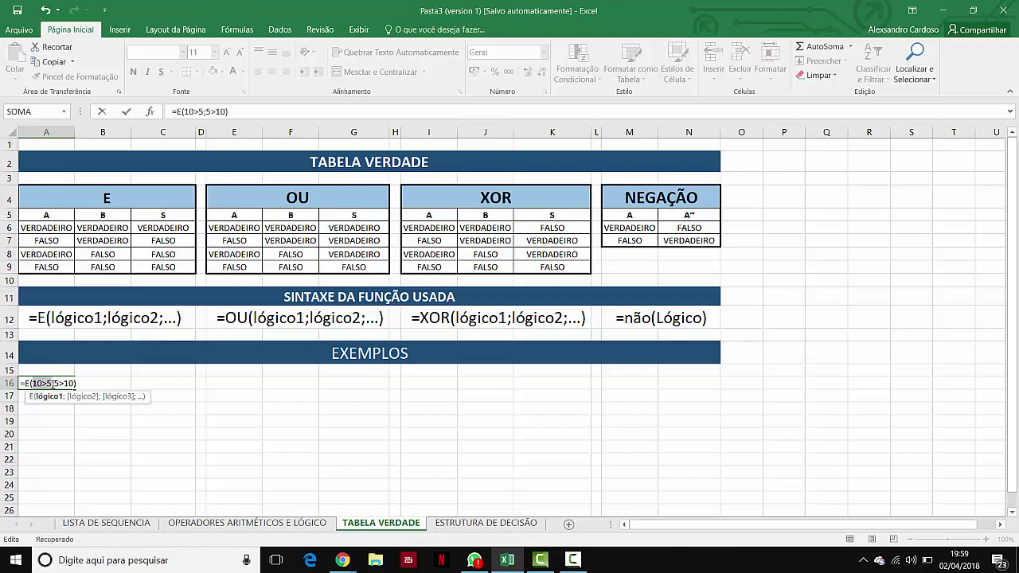
click(58, 383)
drag(68, 383, 73, 383)
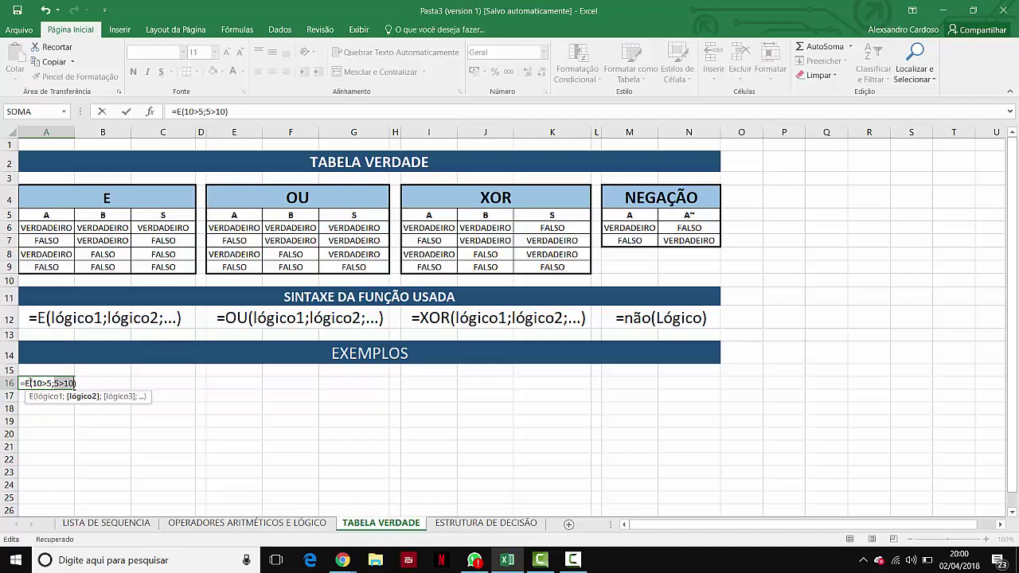
click(86, 383)
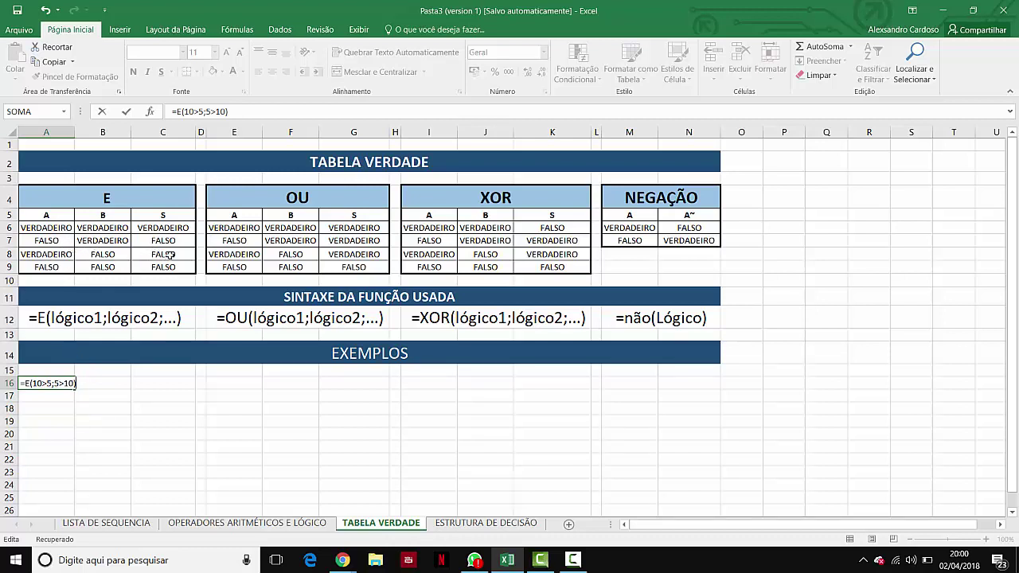
key(Return)
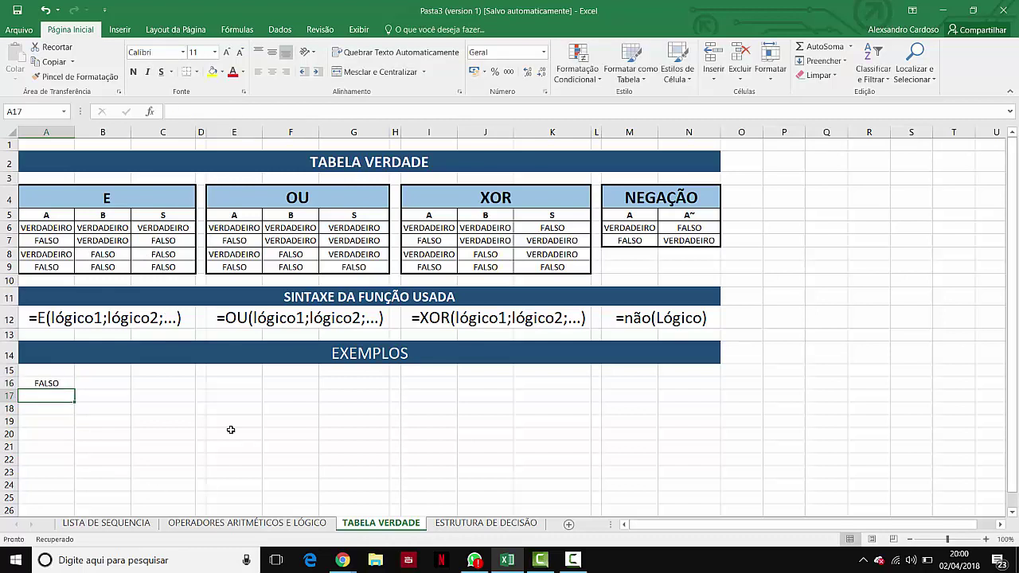
Enter the example formula =OU(10>5;5>10) in cell E16 under the EXEMPLOS heading
click(238, 384)
text(=)
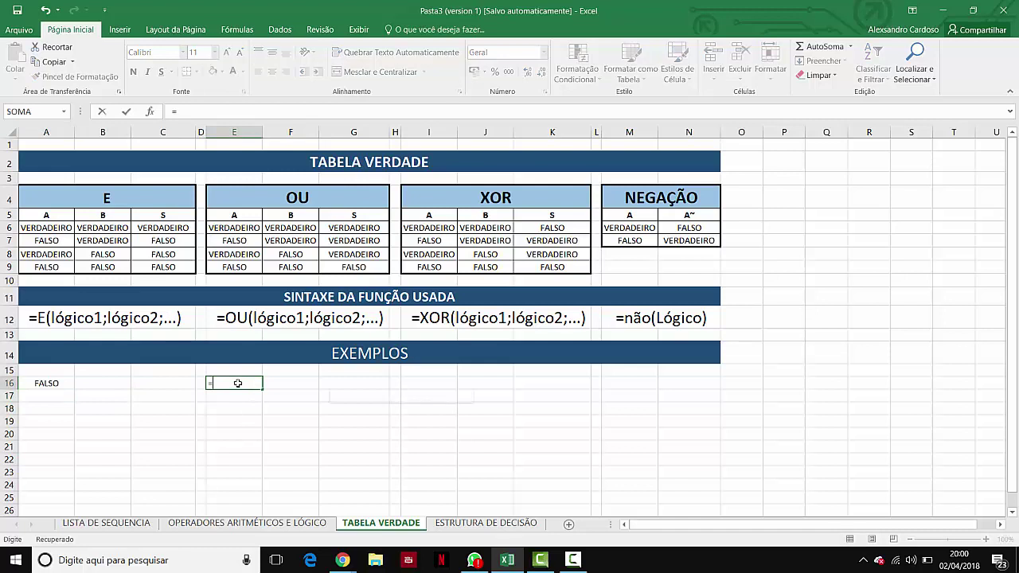
text(OU()
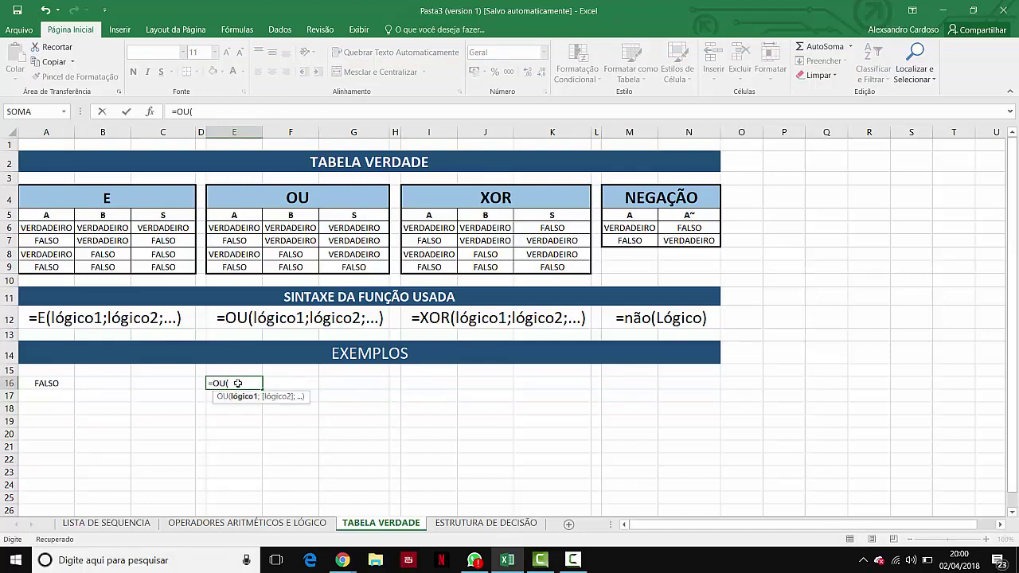
text(10>5;)
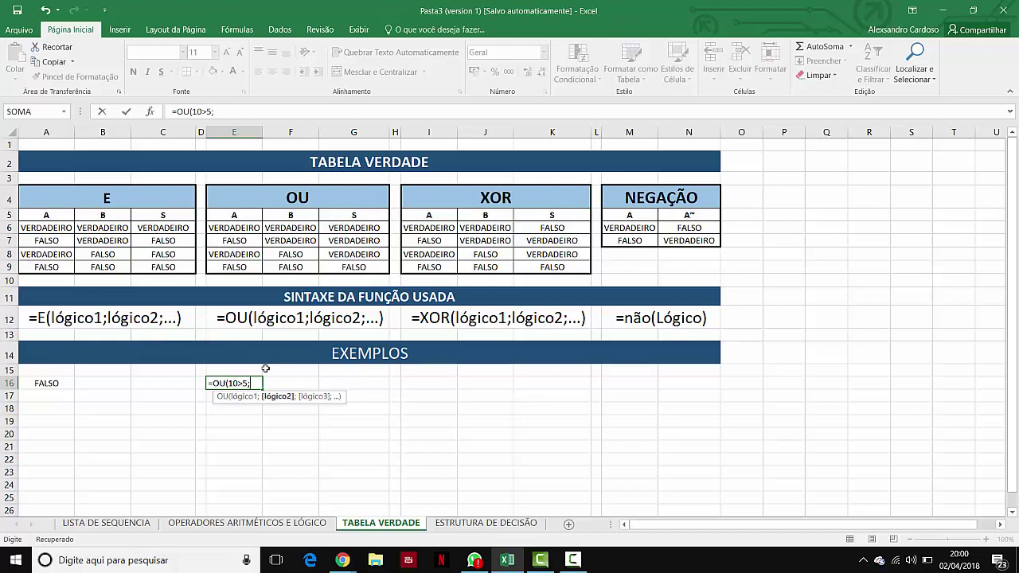
text(5>10)
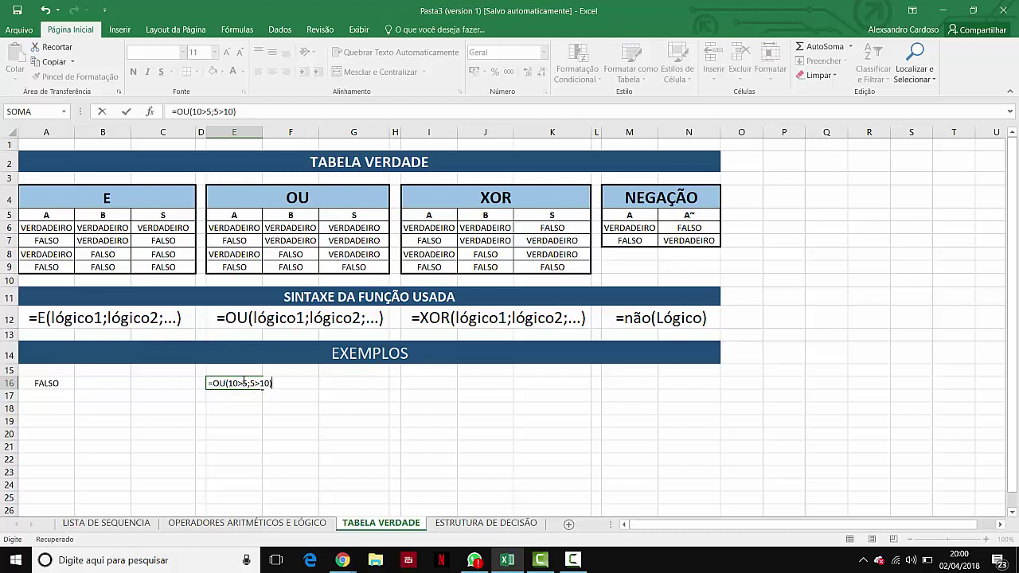
drag(247, 383, 228, 383)
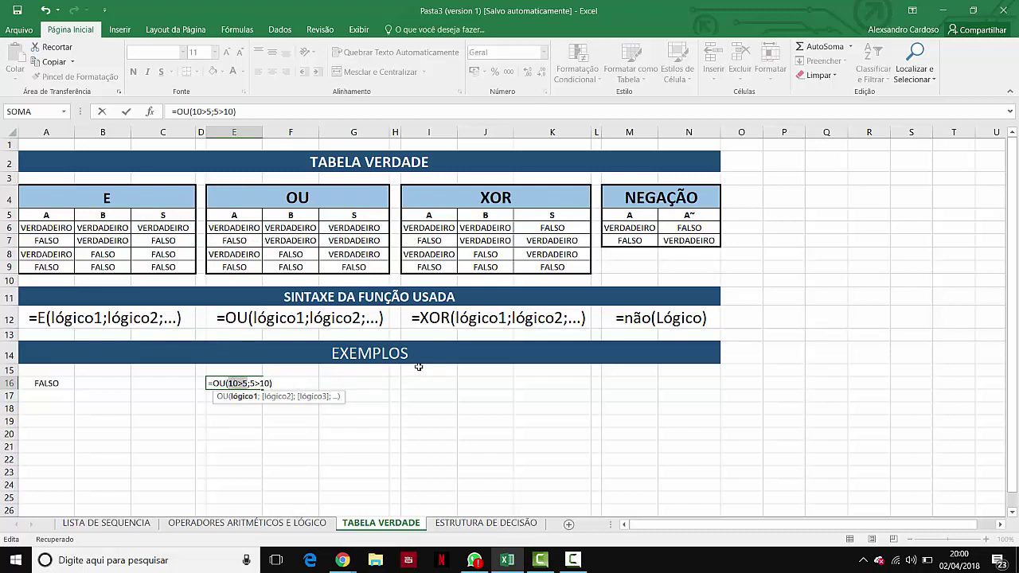
key(Return)
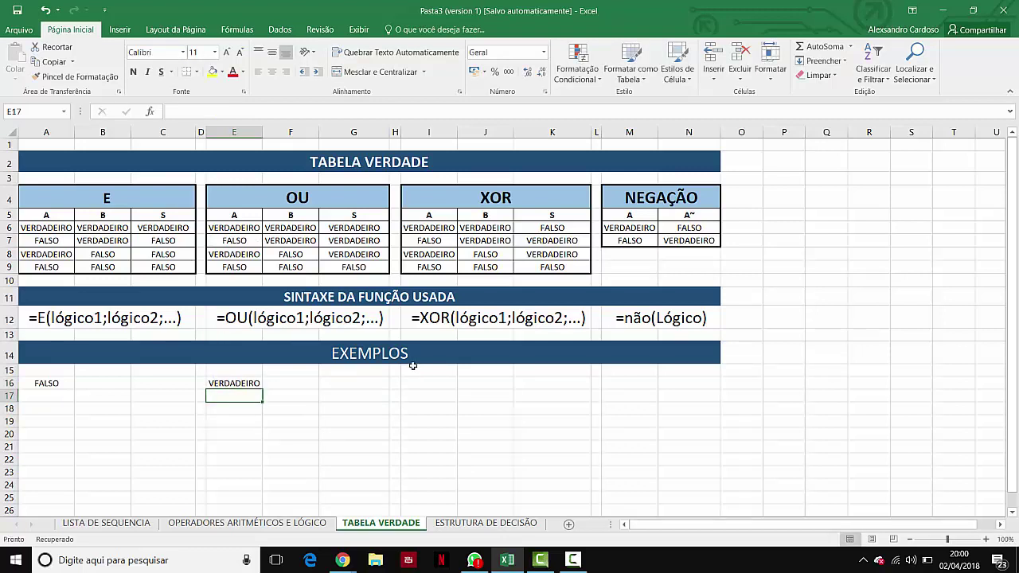
Enter the example formula =XOR(10>5;10=10) in cell I16 under the EXEMPLOS heading
click(420, 384)
text(=)
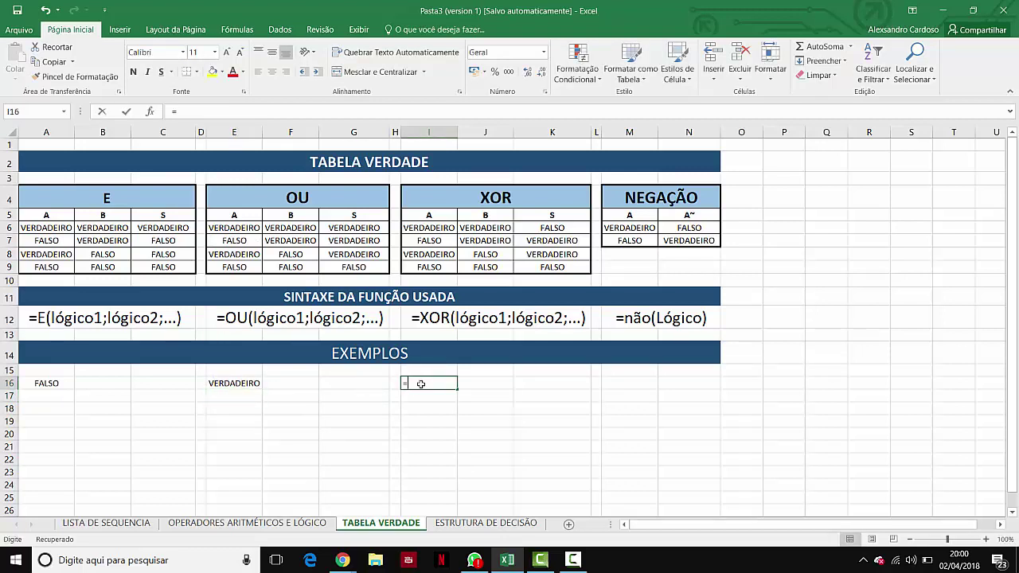
text(XOR()
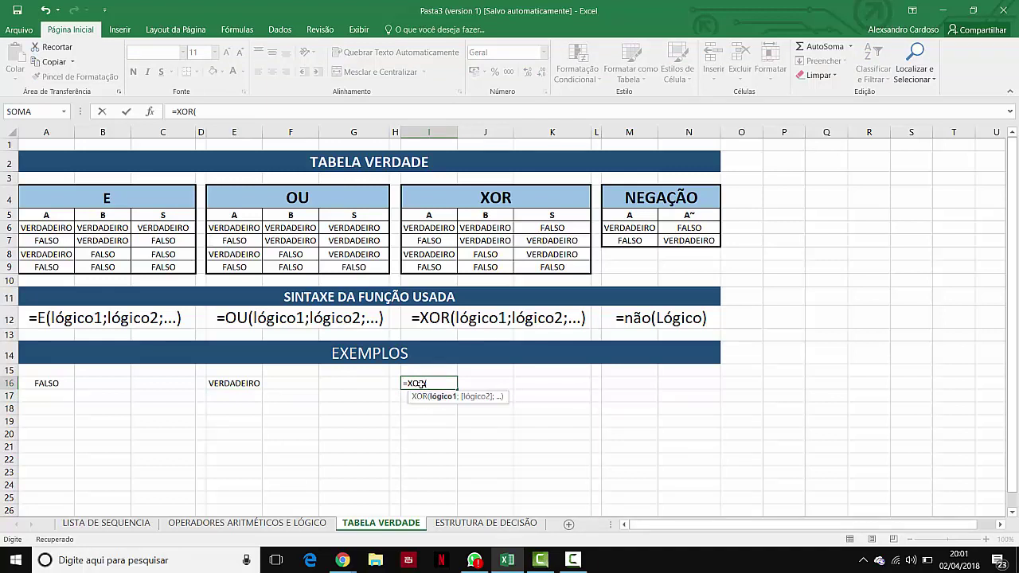
text(10>5;)
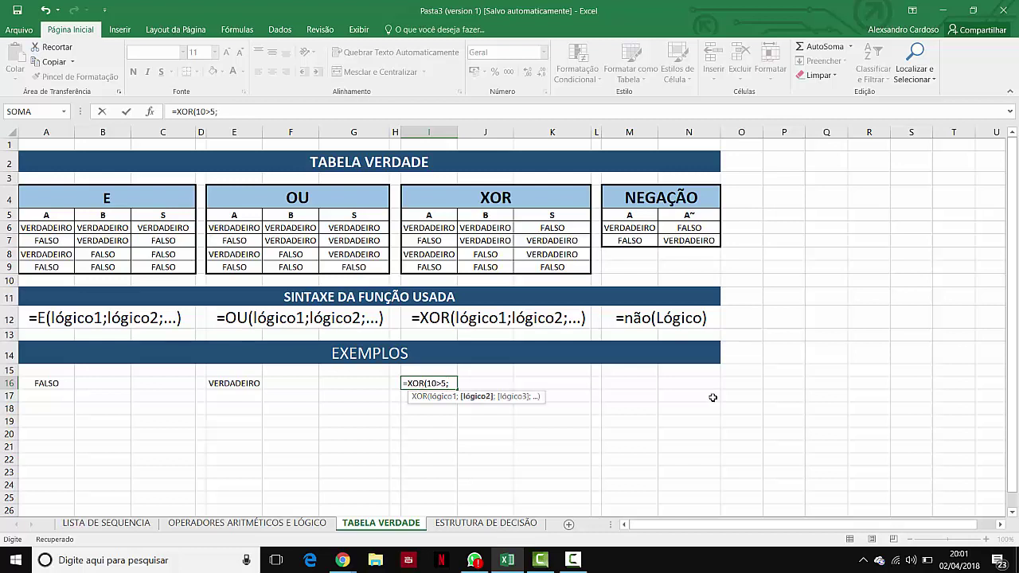
text(10=10))
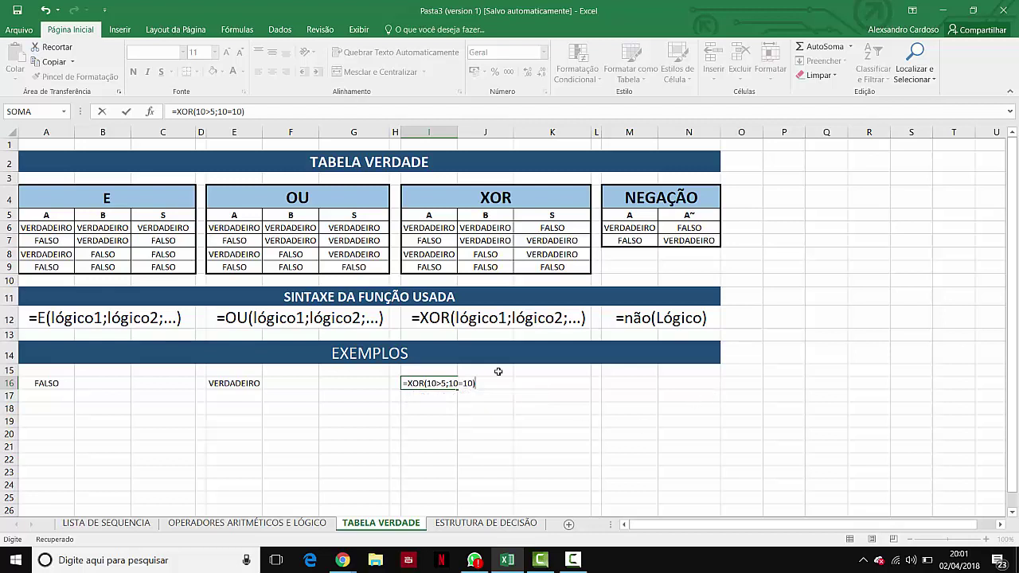
click(437, 383)
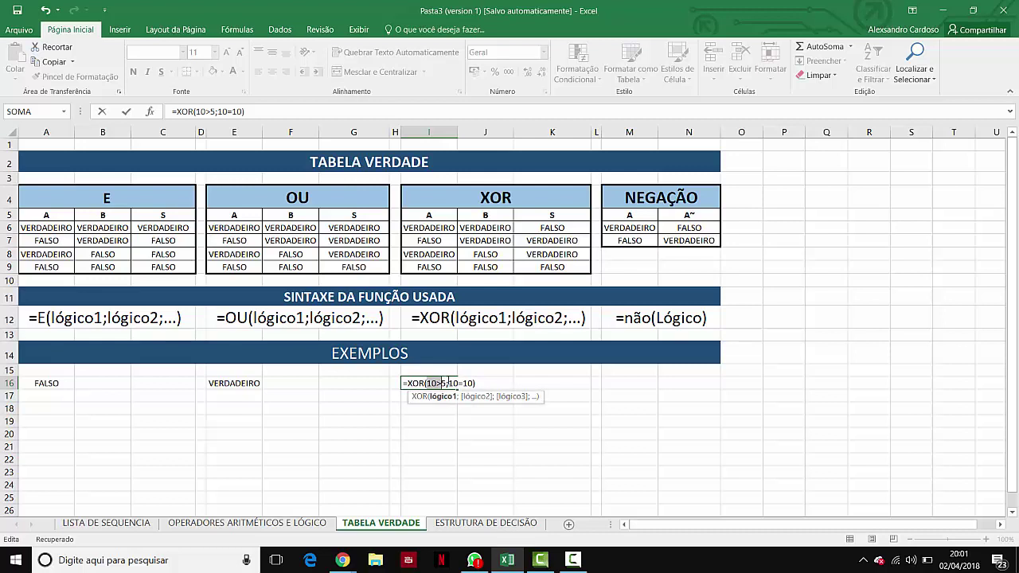
drag(456, 384, 473, 387)
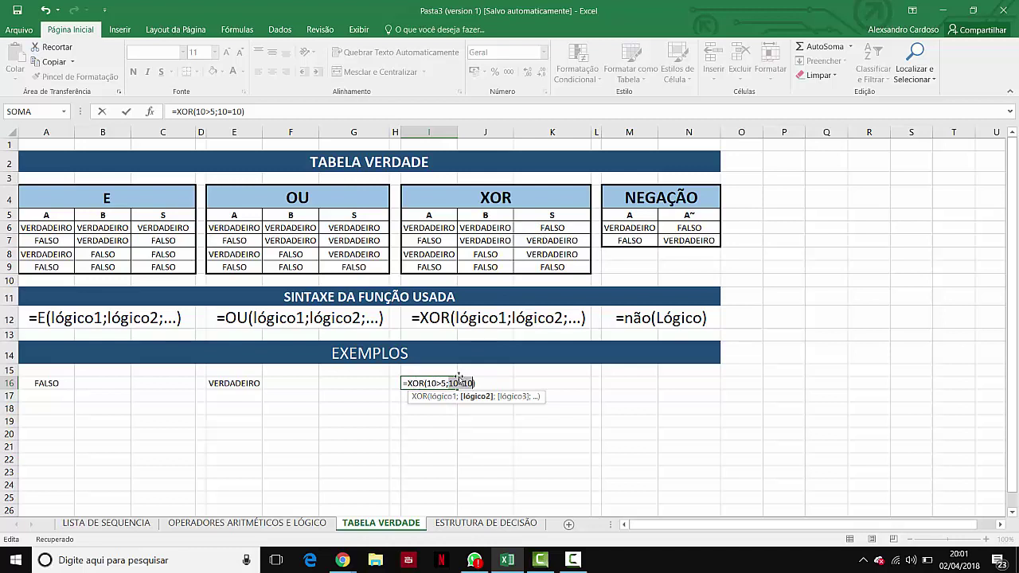
drag(458, 383, 465, 383)
click(478, 382)
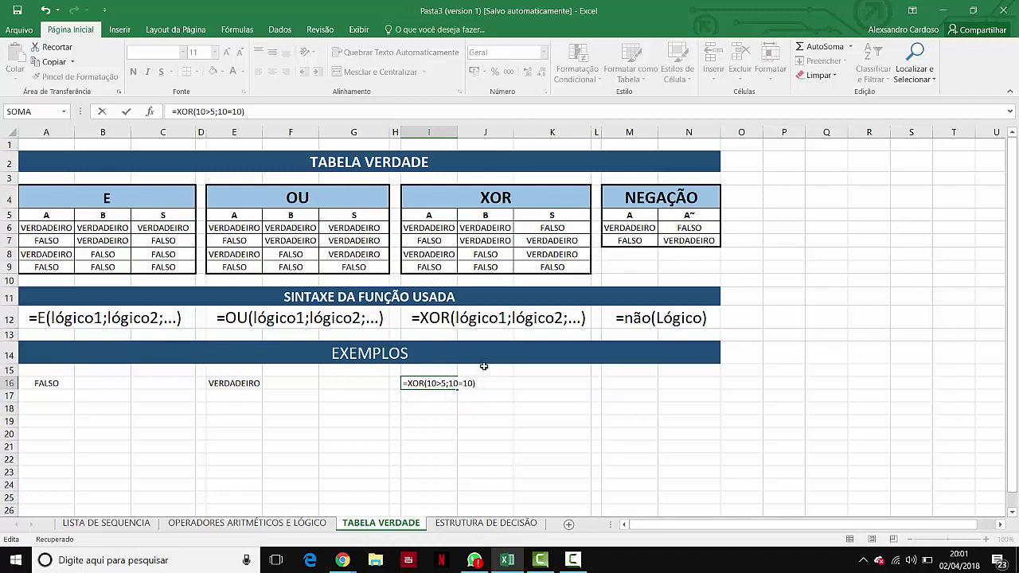
key(Return)
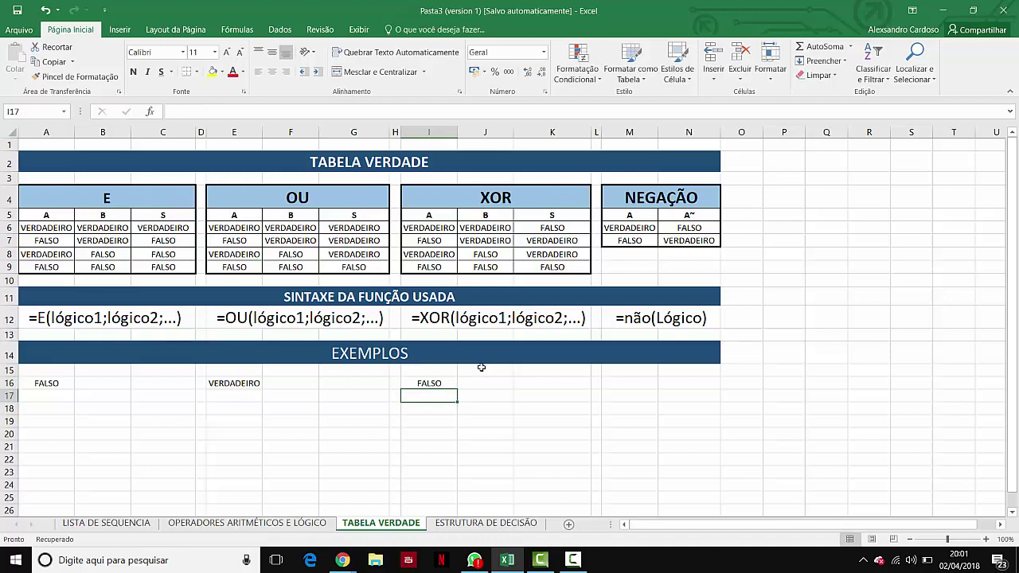
Change the second condition of the XOR example formula in cell I16 to 10=7
click(428, 383)
double_click(429, 383)
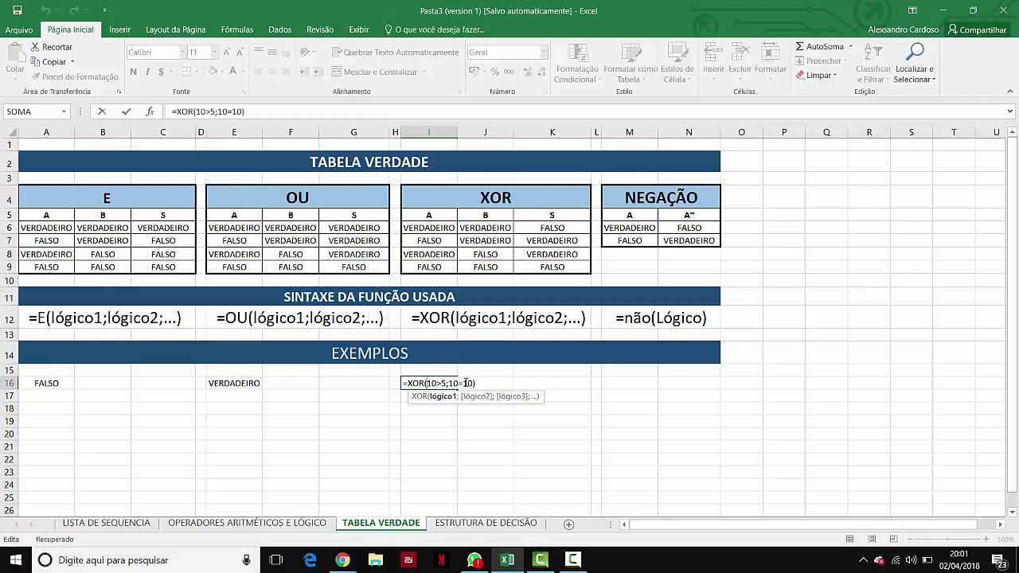
drag(464, 383, 474, 383)
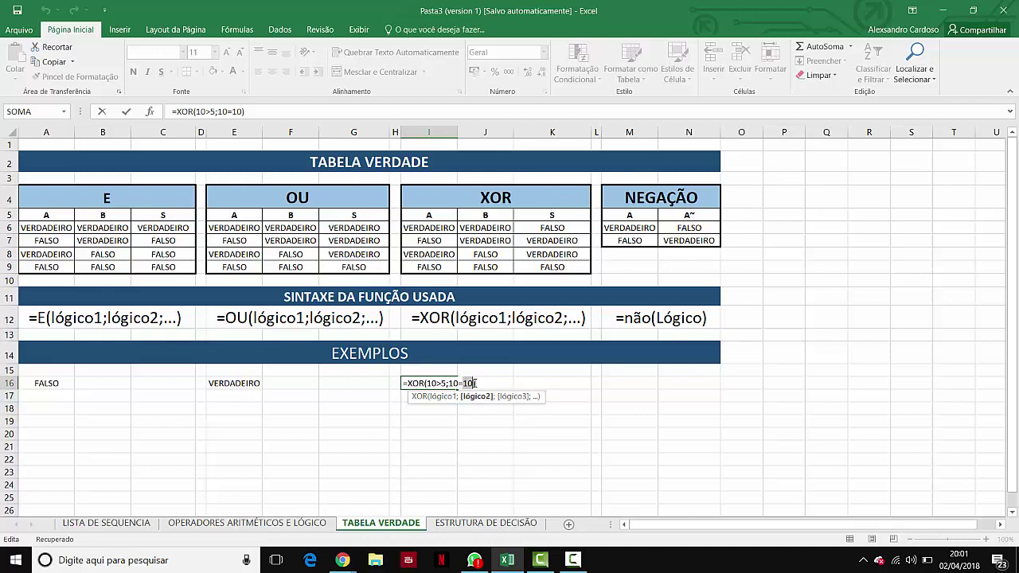
text(7)
key(Return)
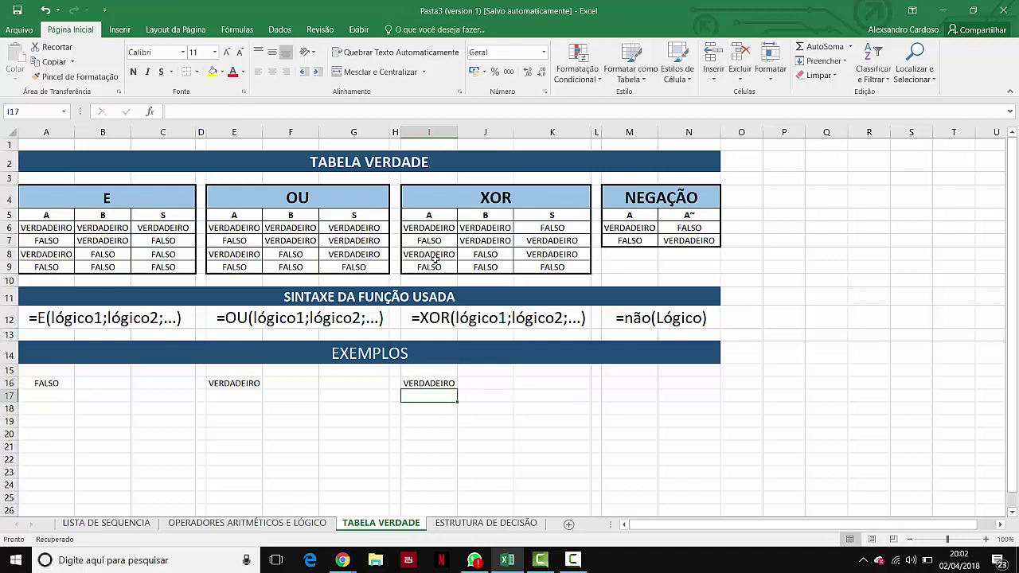
Enter the example formula =NÃO(10=10) in cell M16 under the EXEMPLOS heading
click(616, 381)
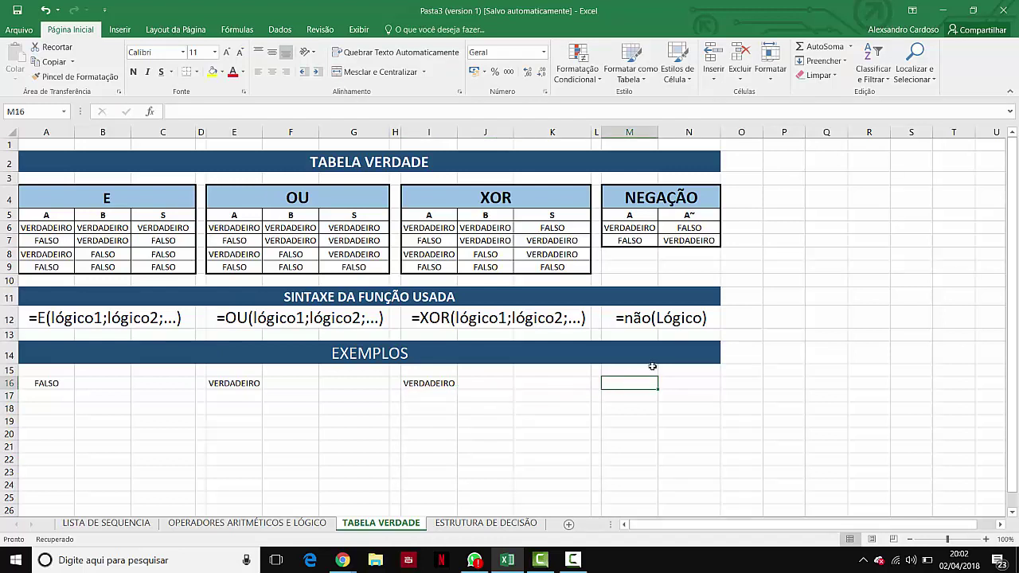
text(=N)
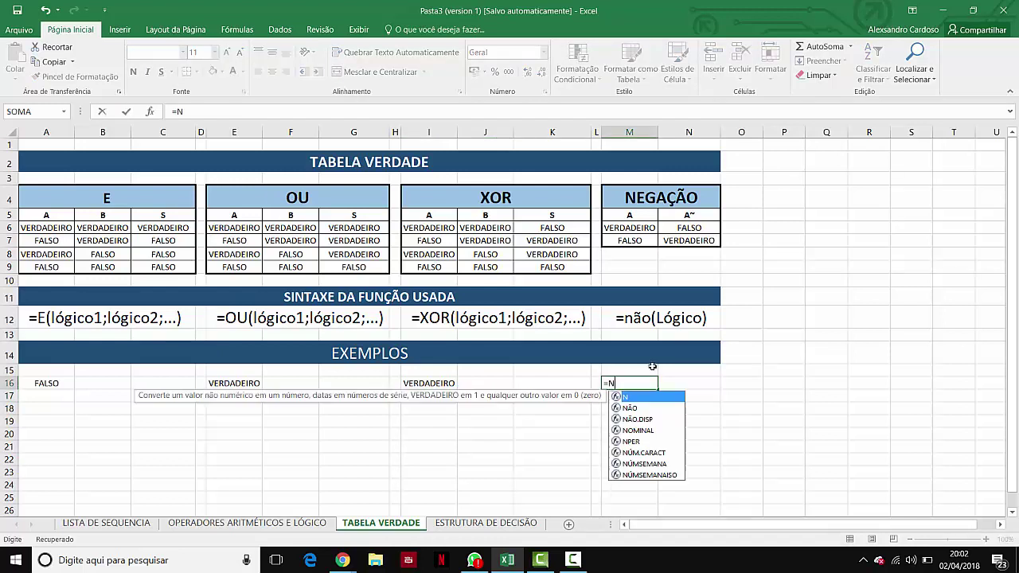
text(ÃO()
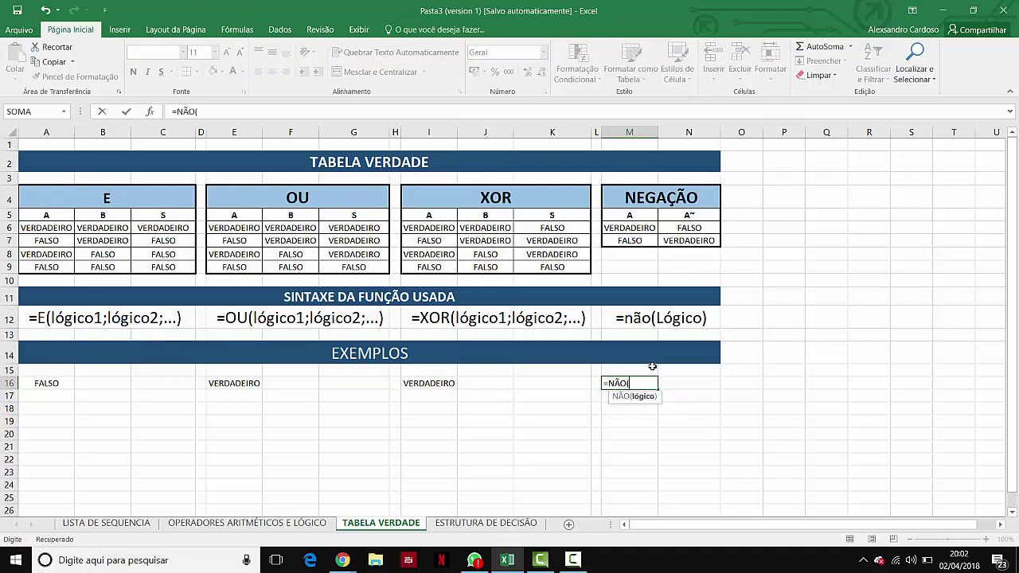
text(10=10))
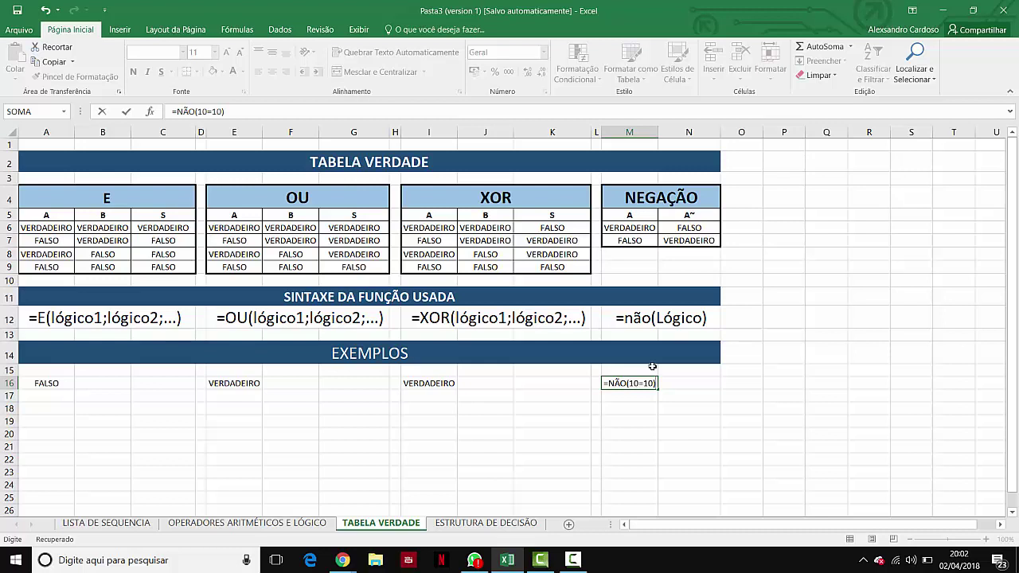
key(Return)
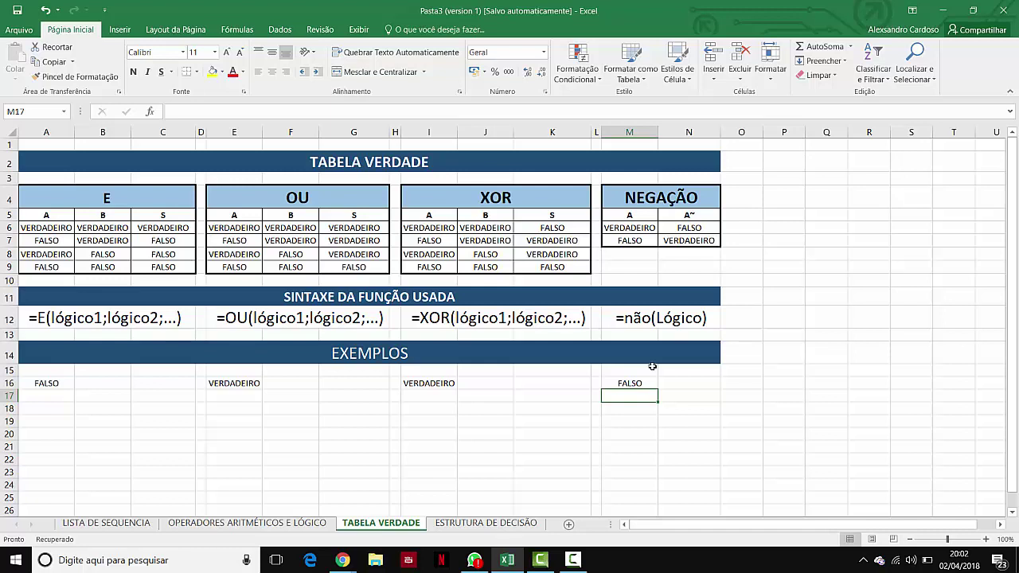
click(573, 559)
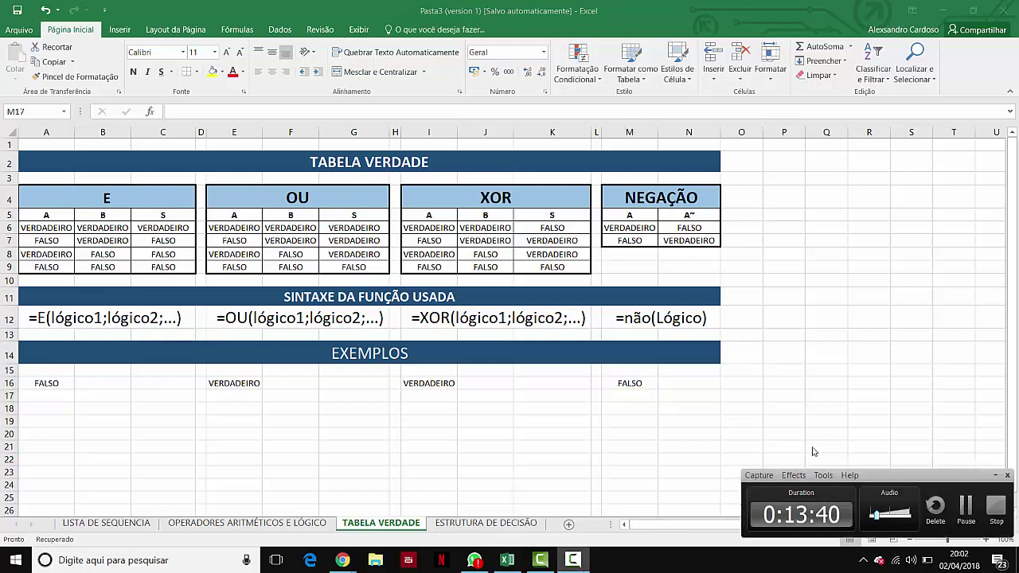